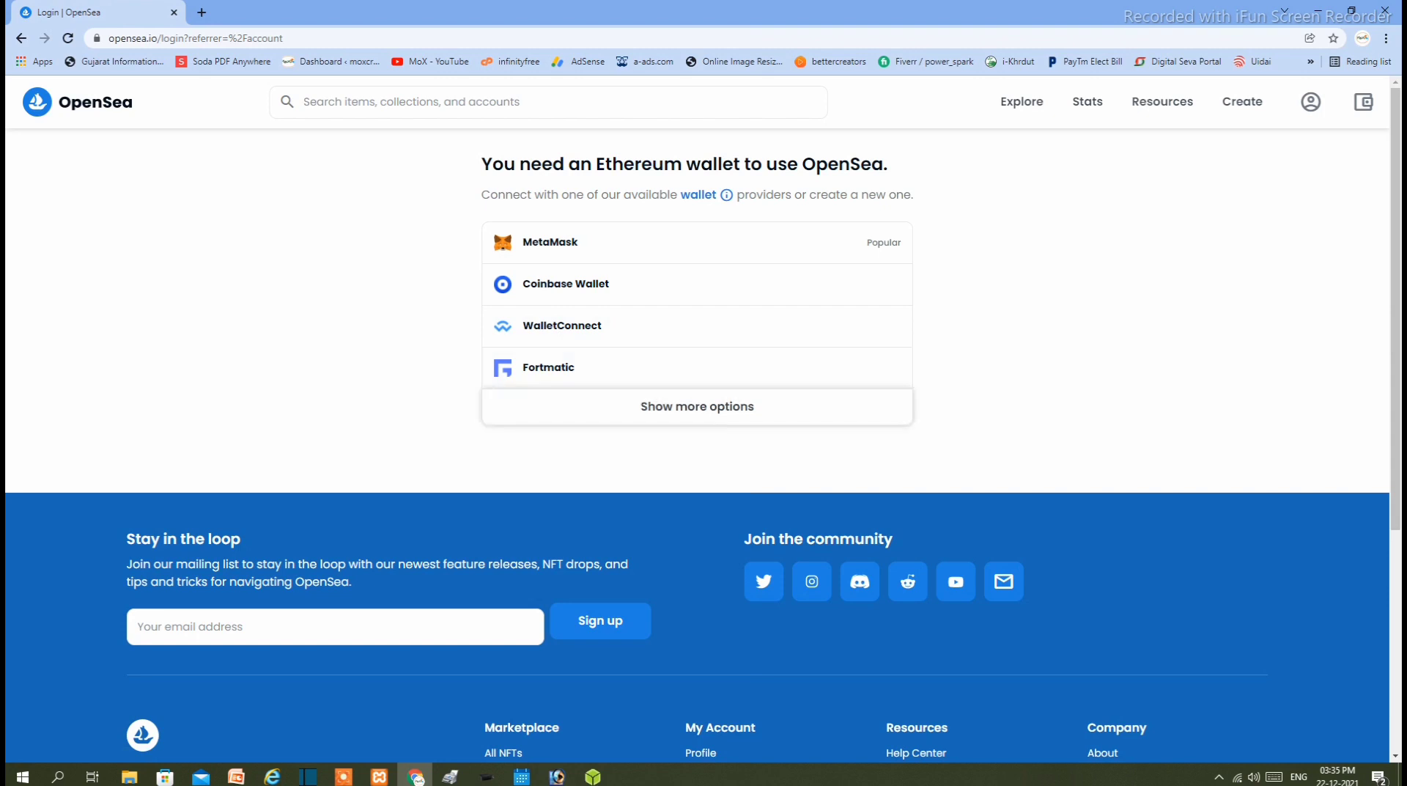
- Review all the wallet options, choose MetaMask and add its extension to Chrome
click(697, 406)
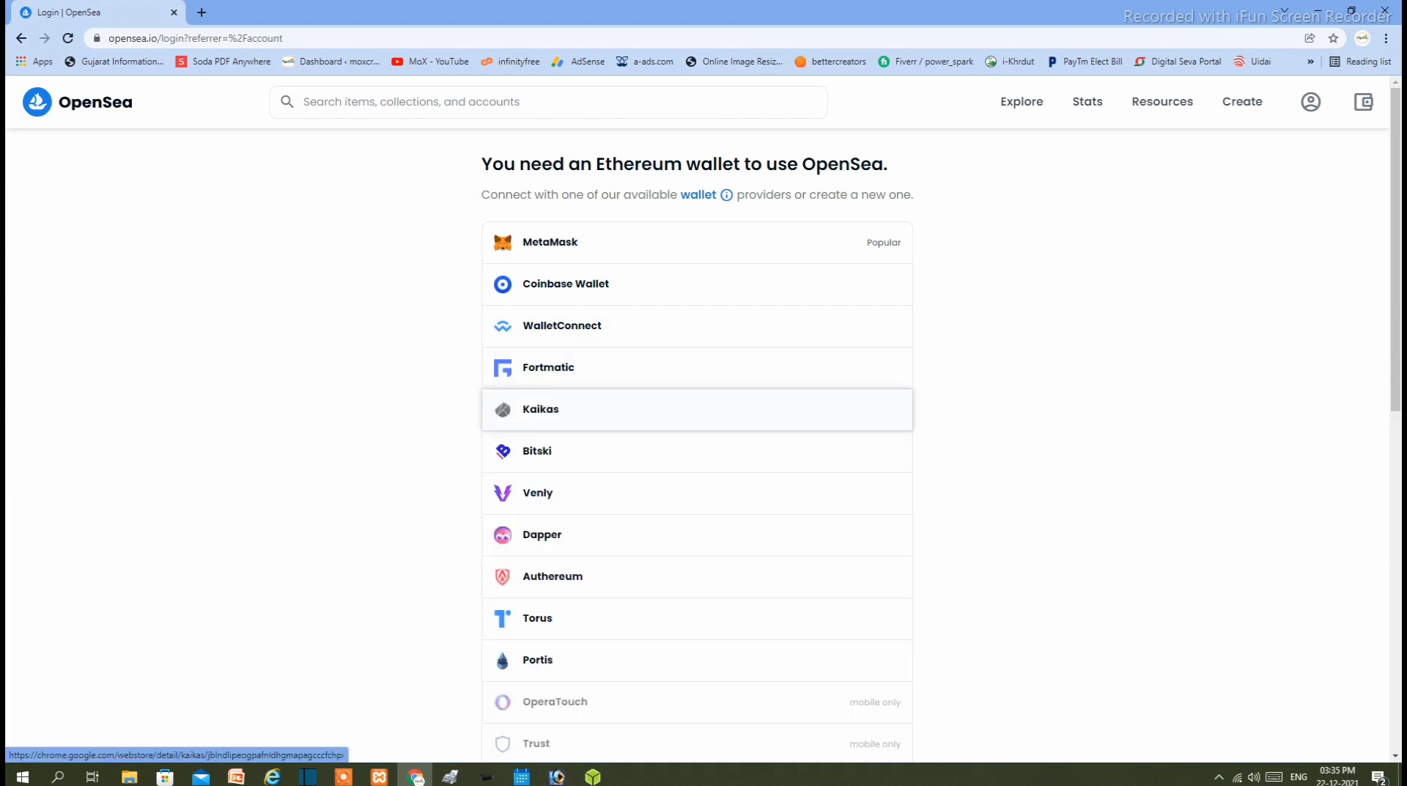
scroll(697, 409, down, 4)
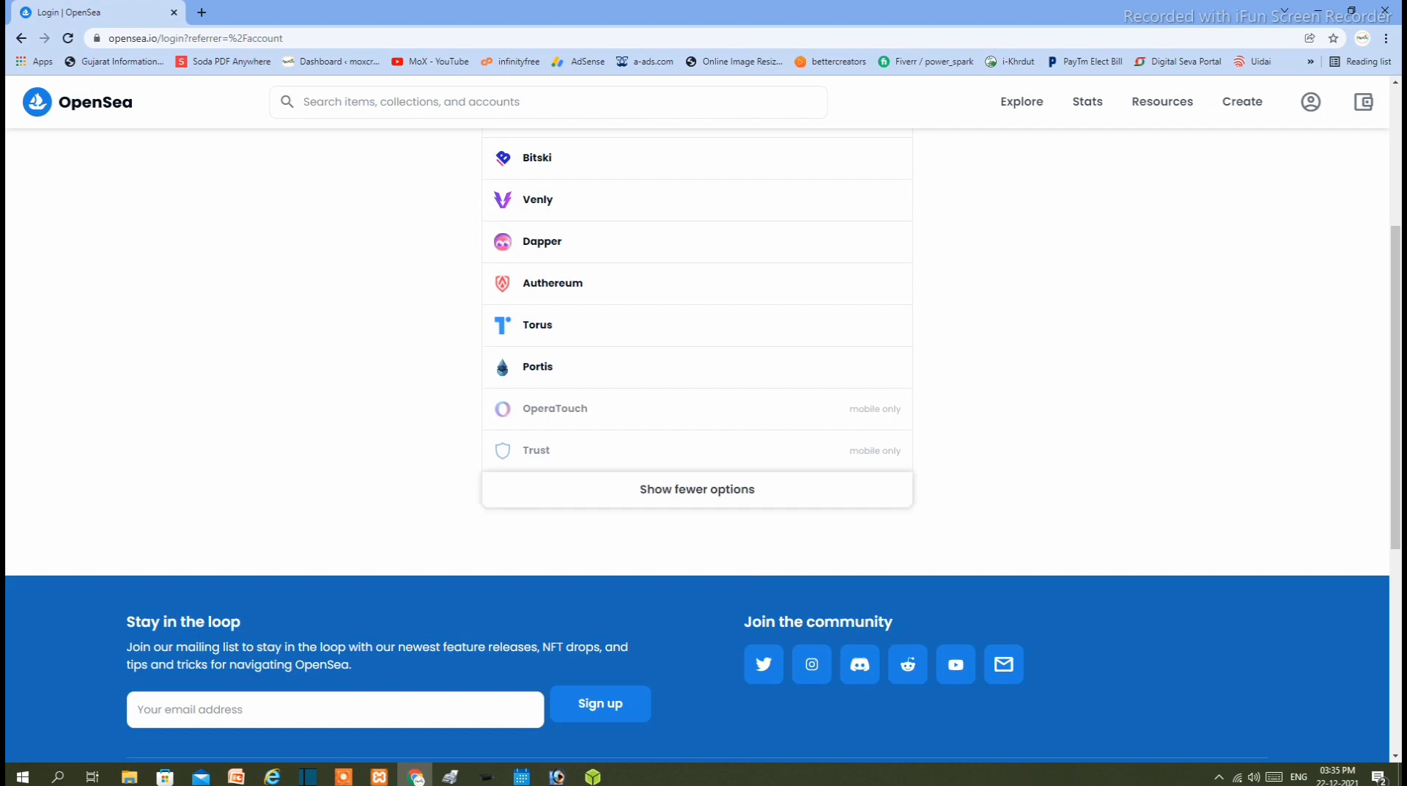
scroll(698, 444, up, 1)
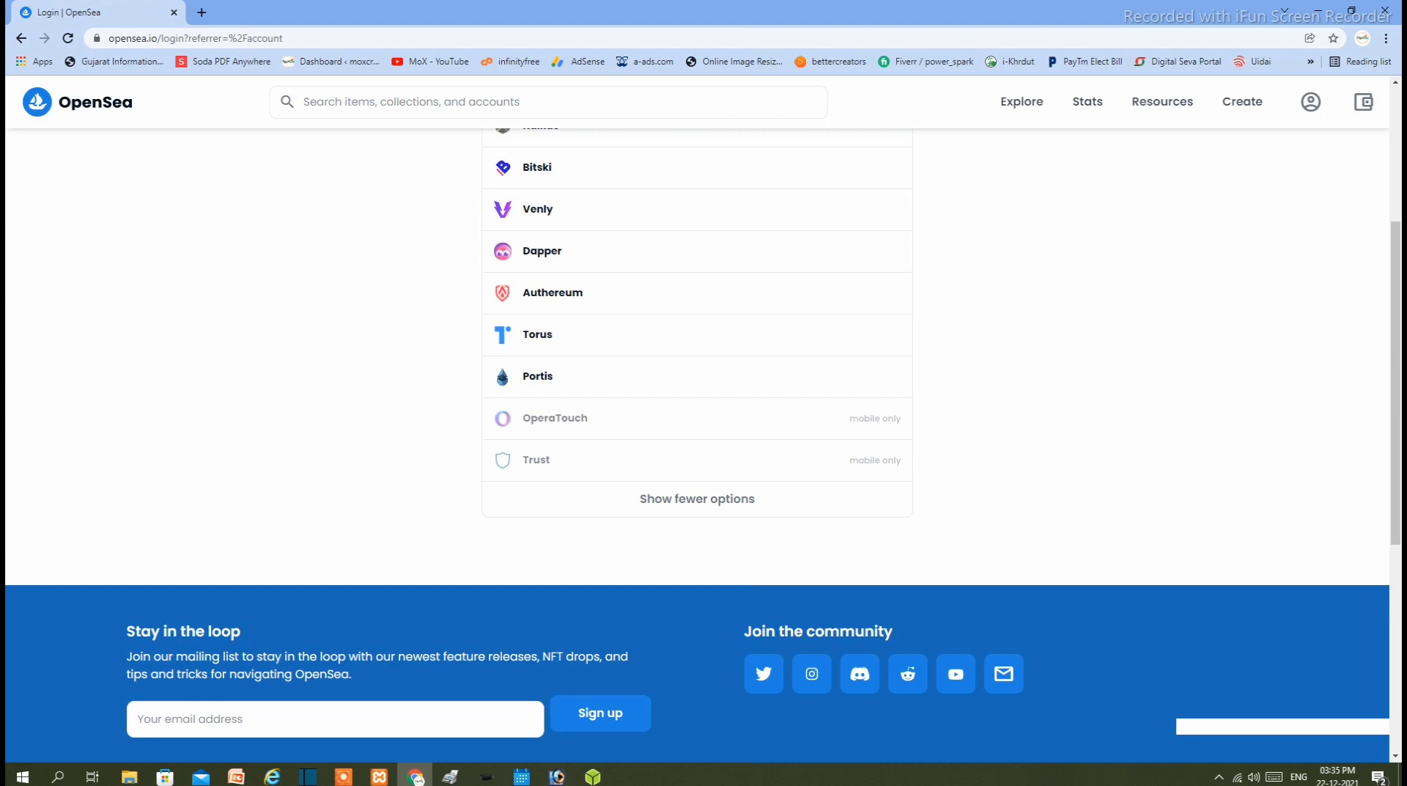
scroll(697, 367, up, 3)
scroll(697, 367, up, 1)
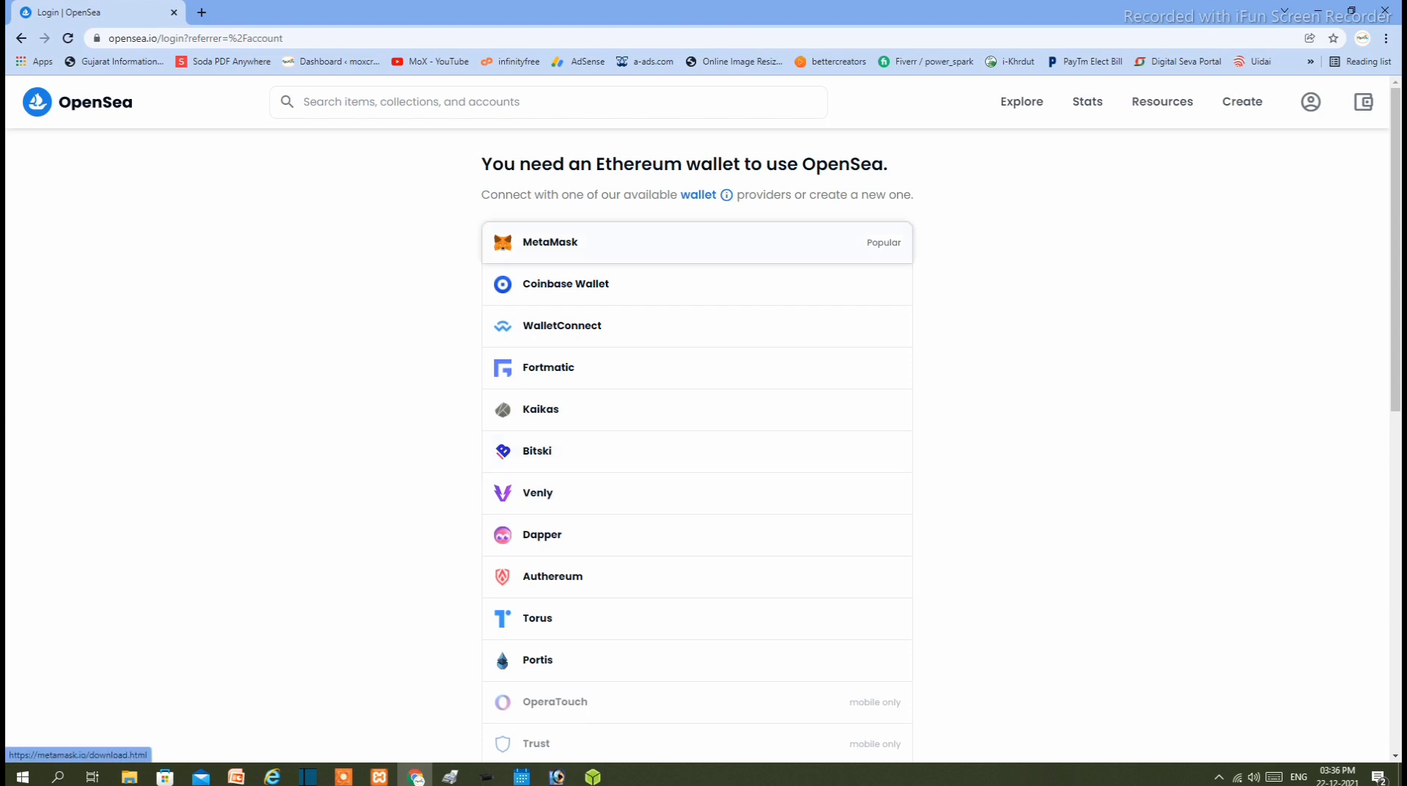
click(696, 242)
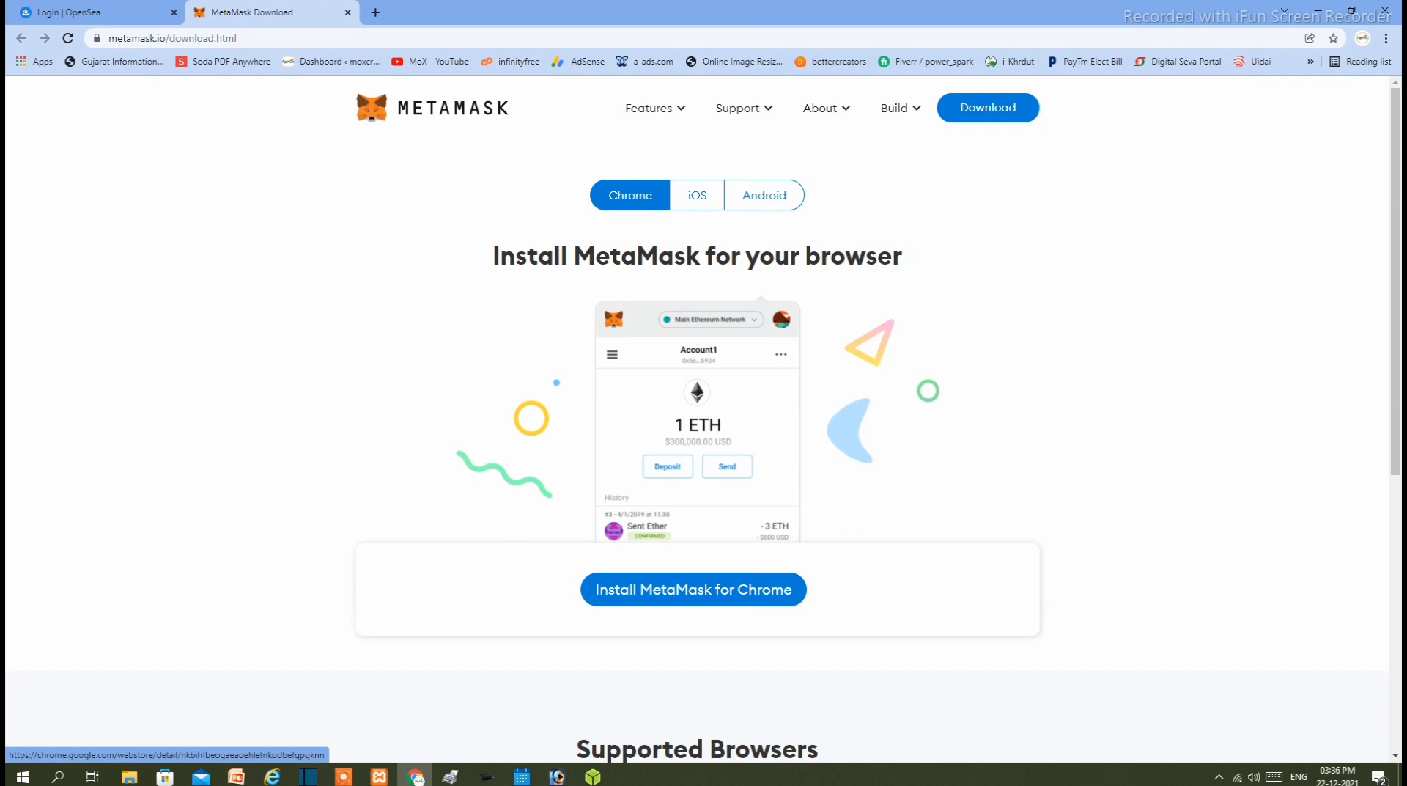
click(693, 590)
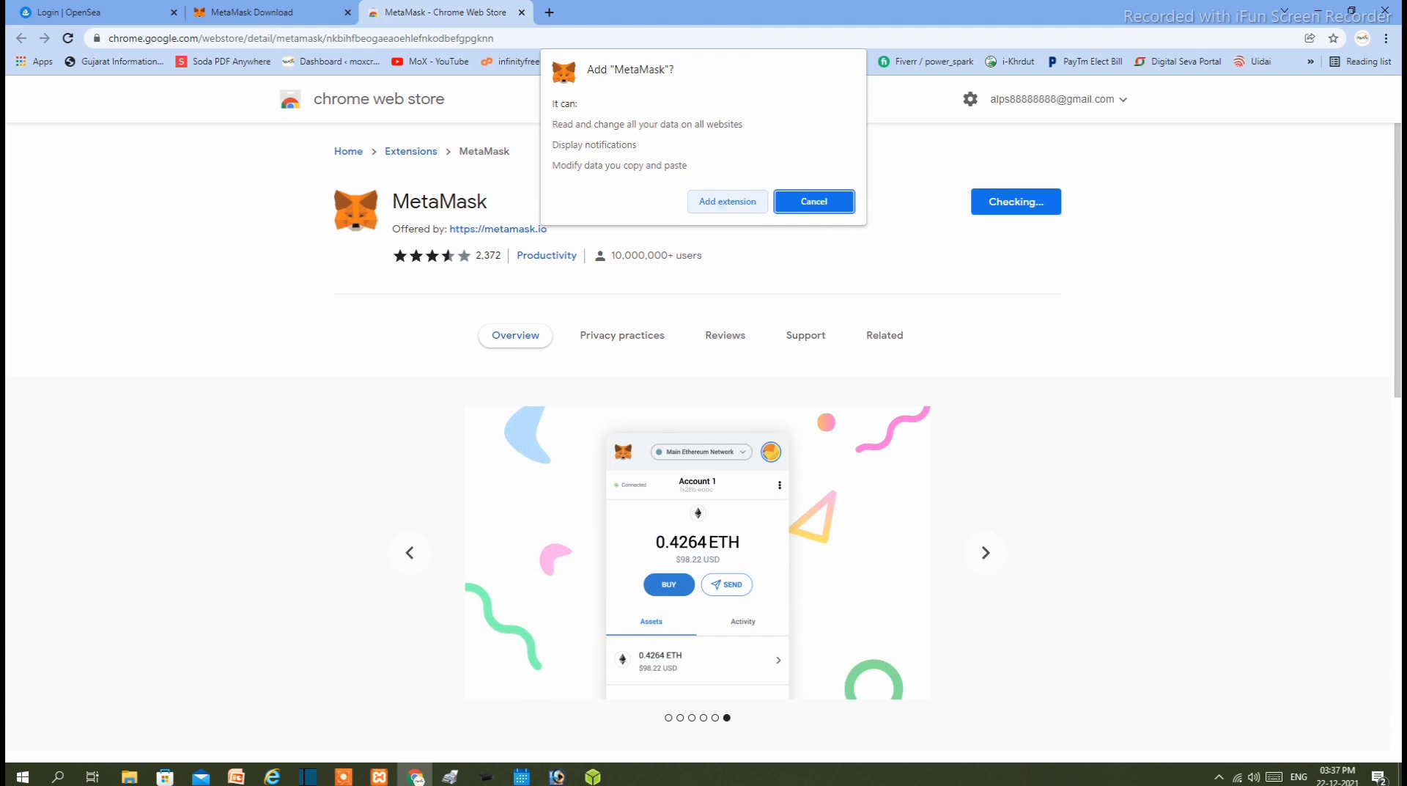
click(722, 205)
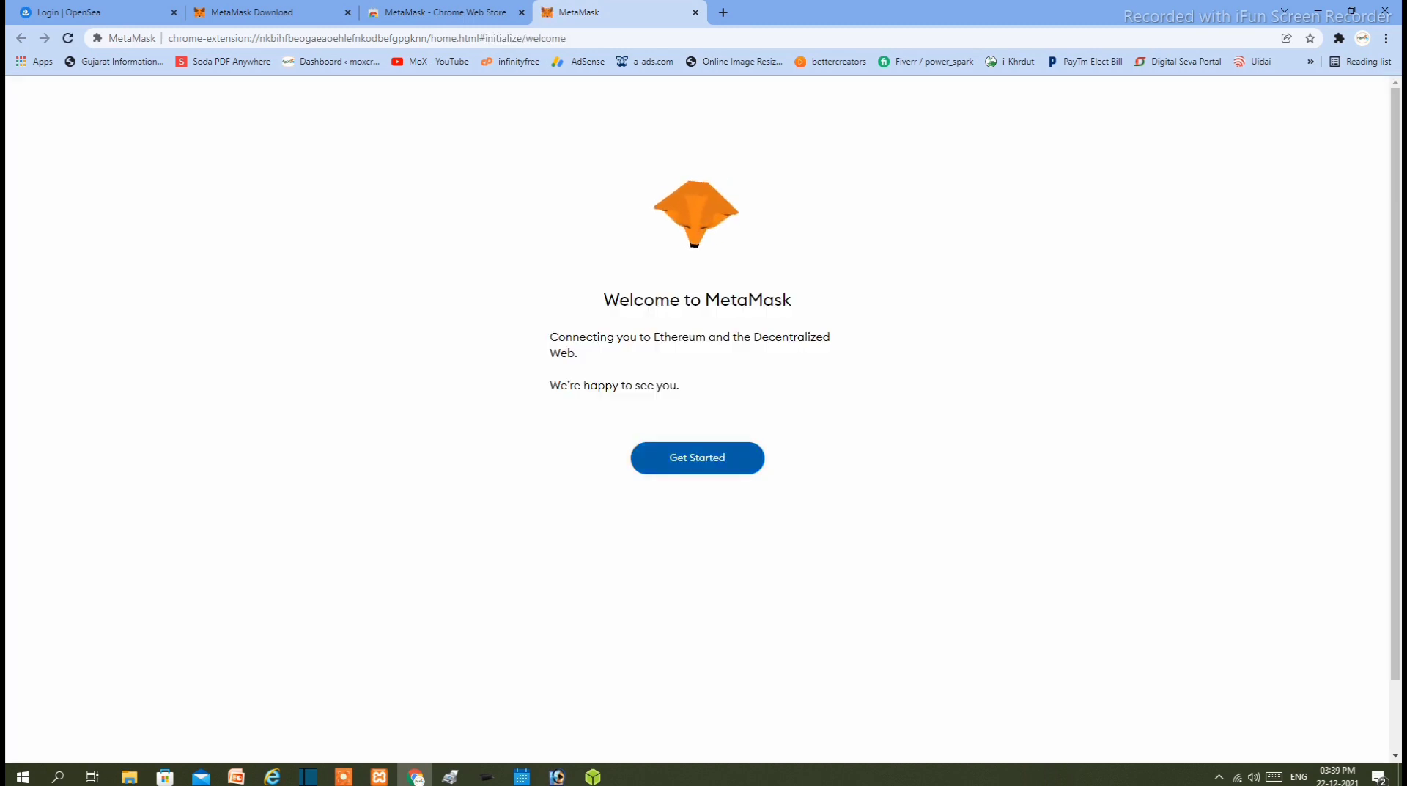
- Start creating a new MetaMask wallet and agree to the anonymized usage data collection
click(697, 457)
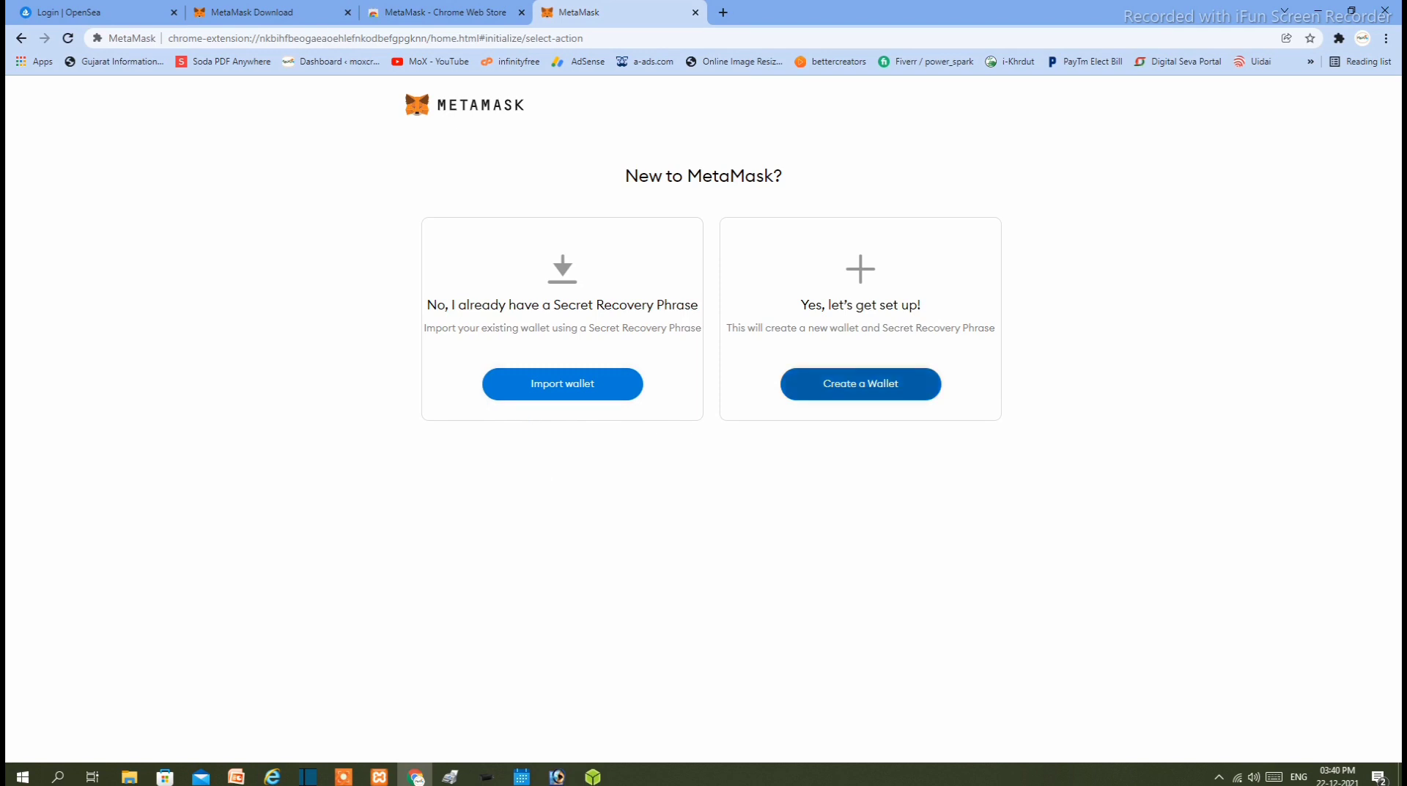
click(861, 384)
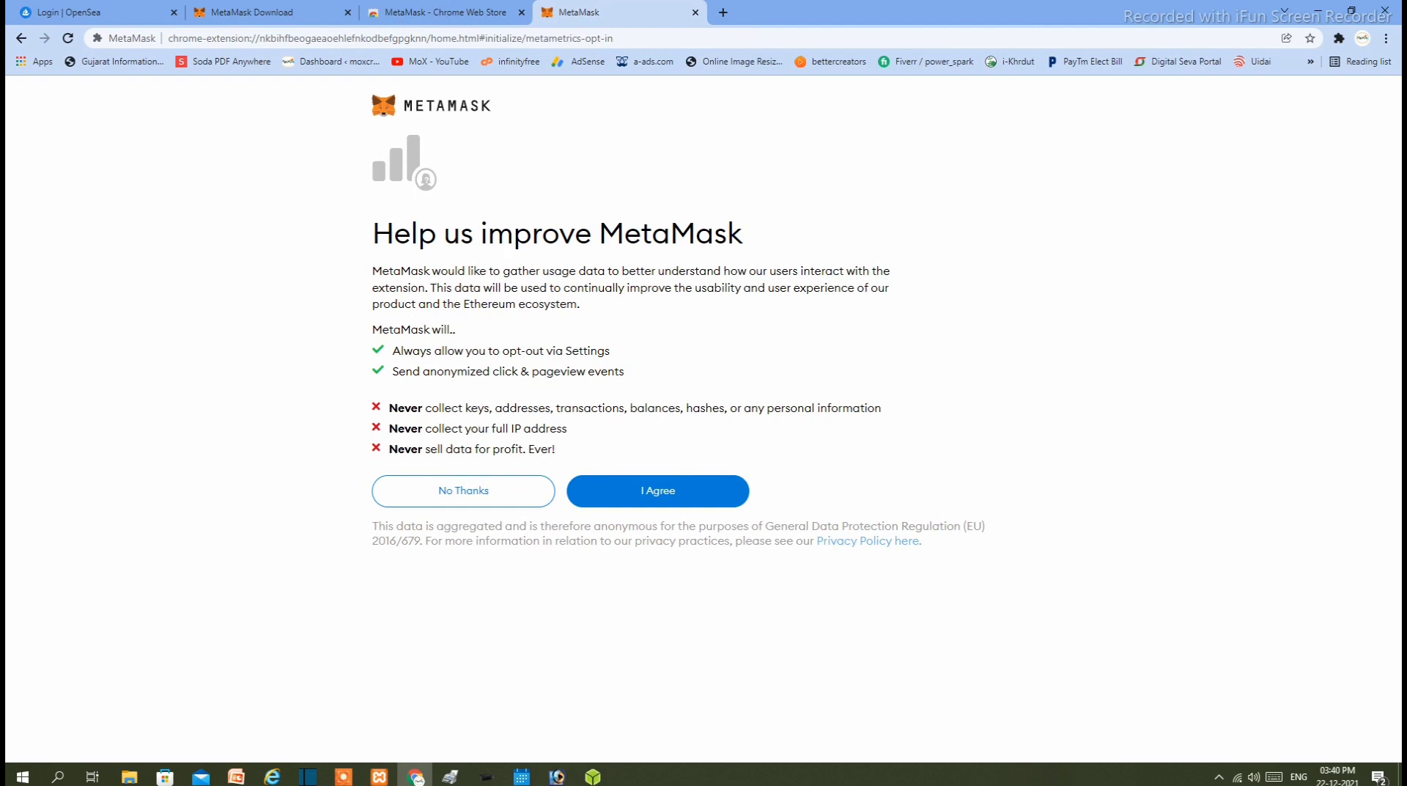
click(657, 491)
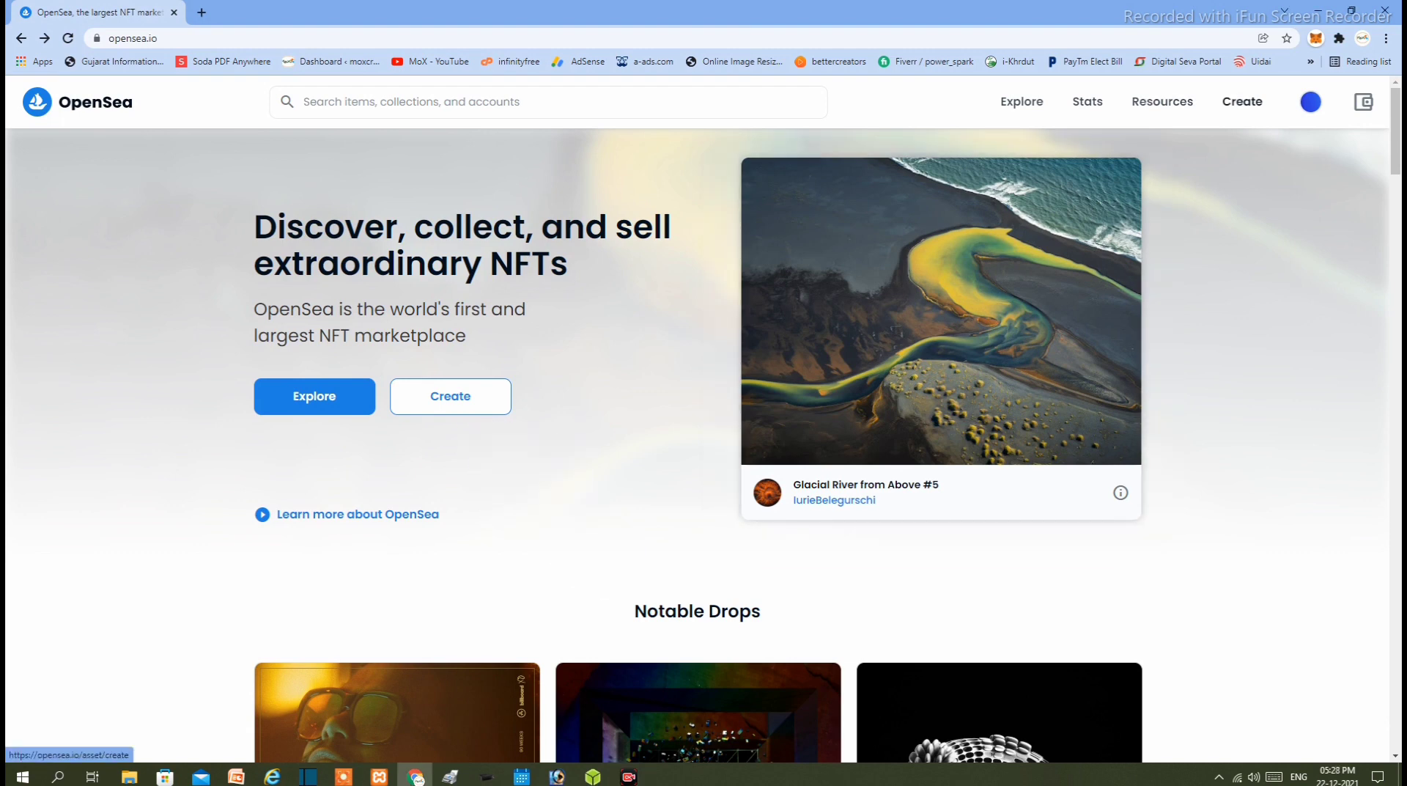
- Start creating an NFT on OpenSea and reload the wallet login page for use with the MetaMask extension
click(450, 396)
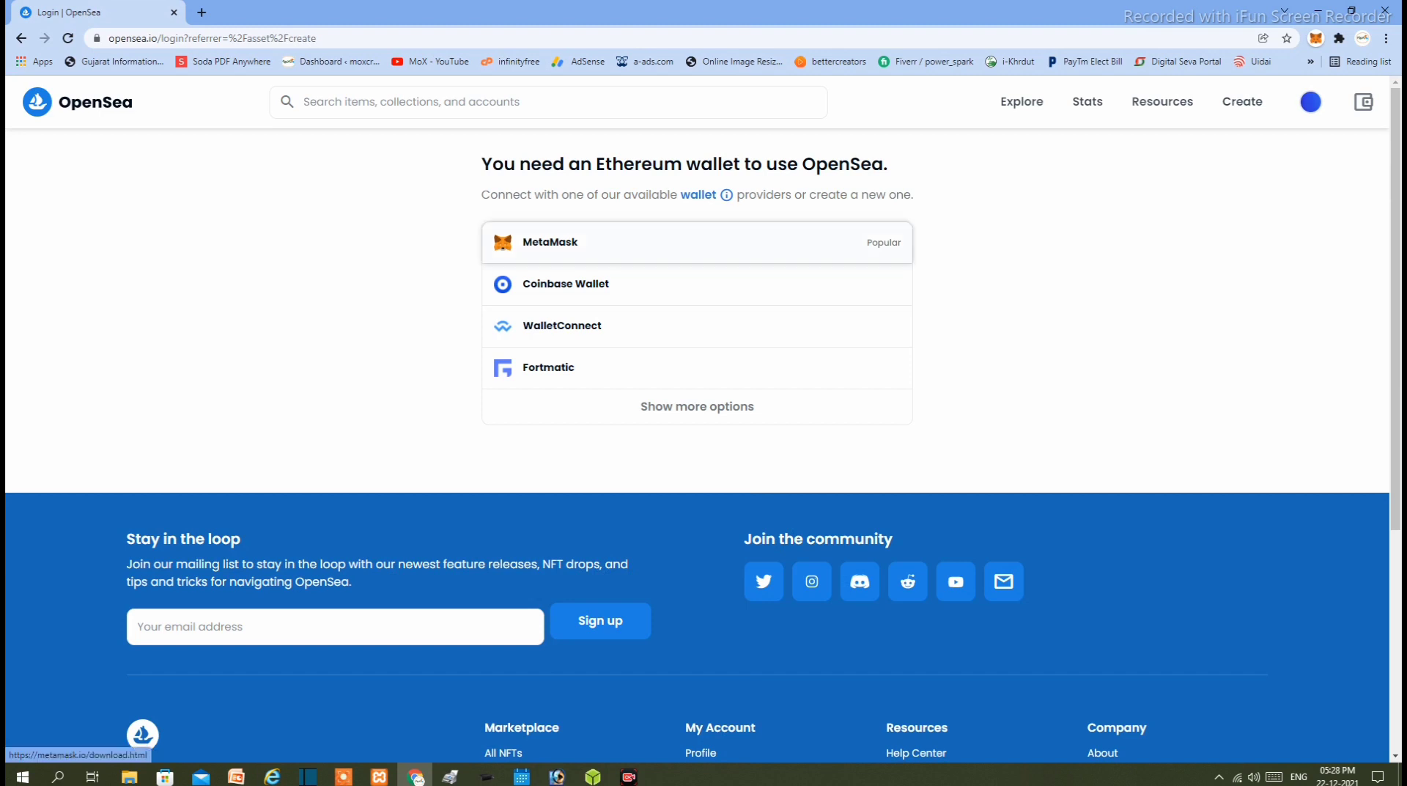
click(697, 243)
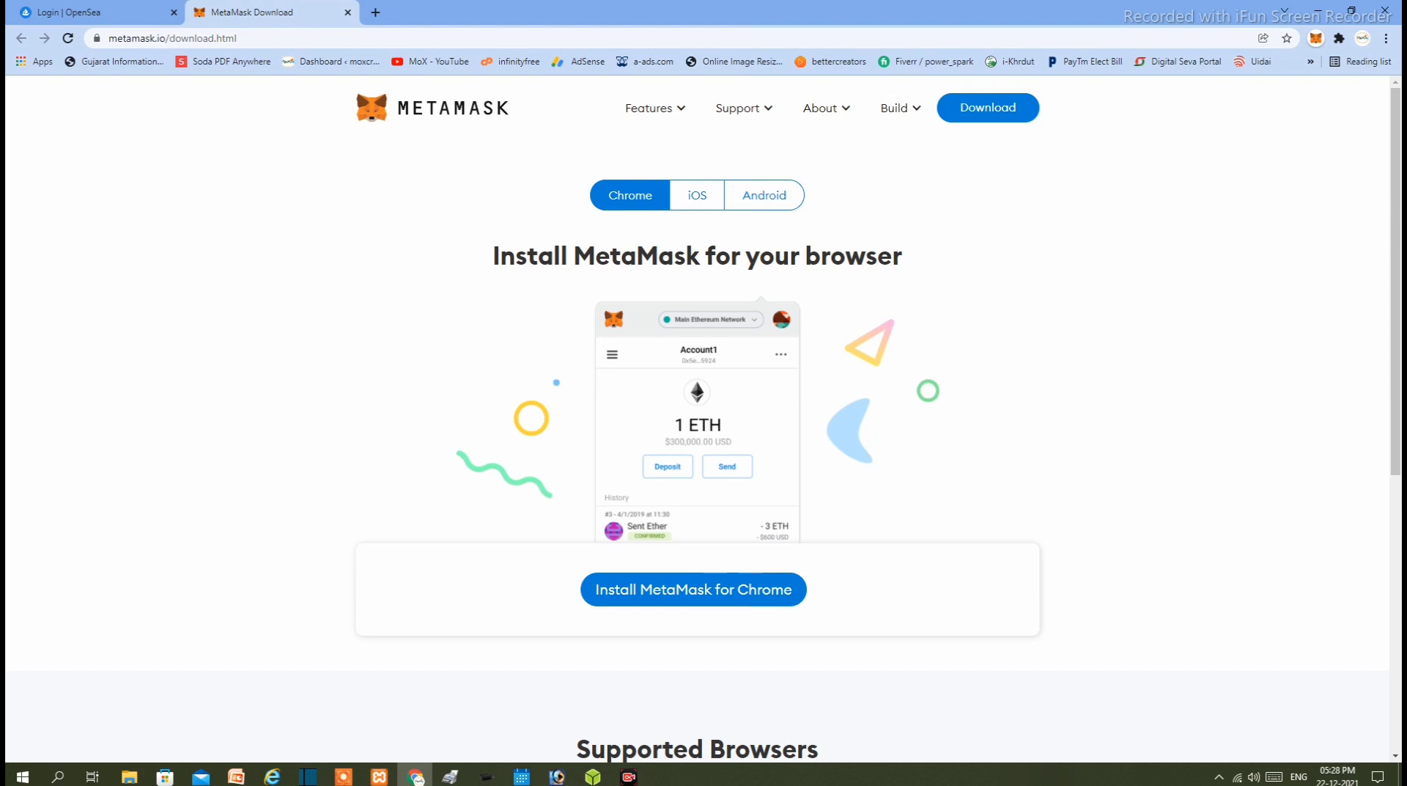
click(348, 13)
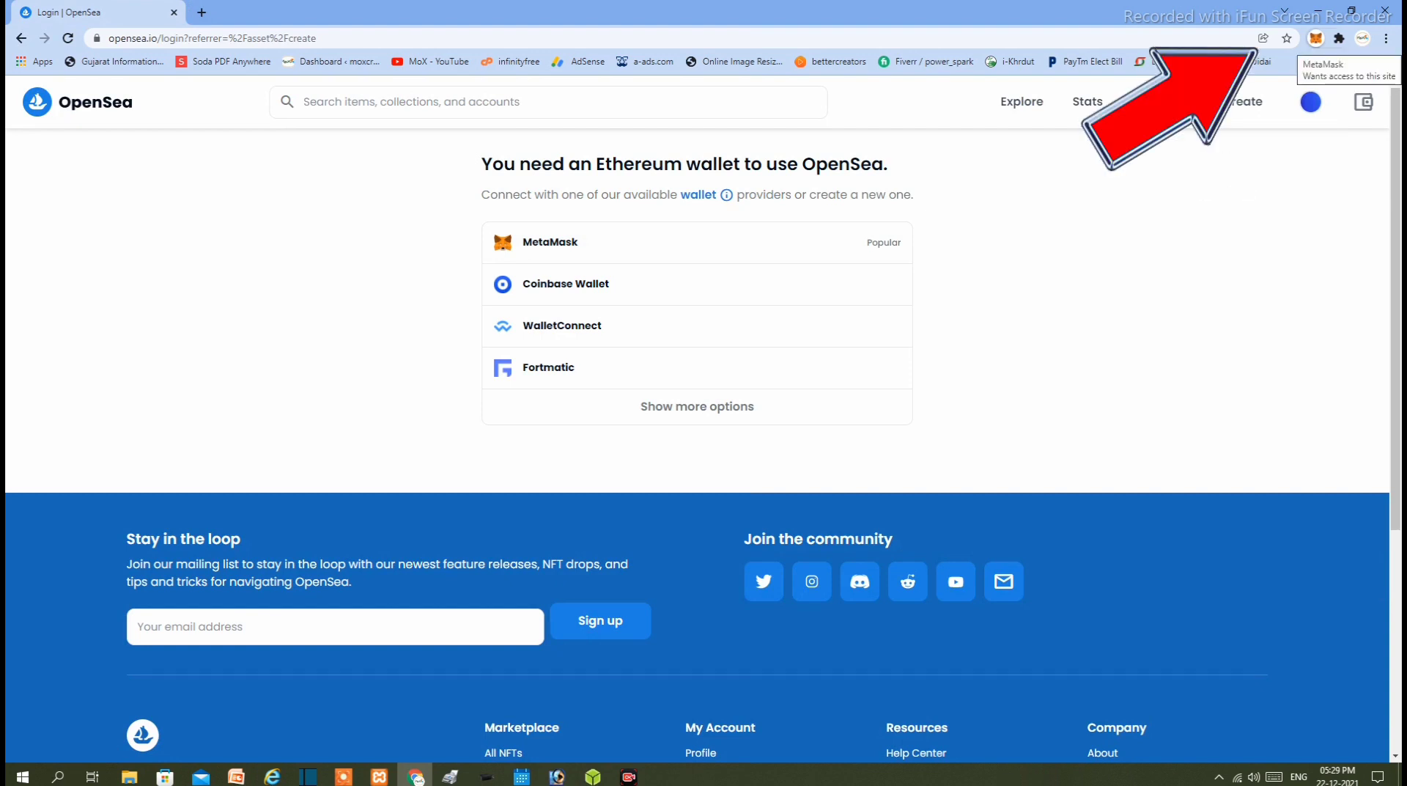
click(1317, 38)
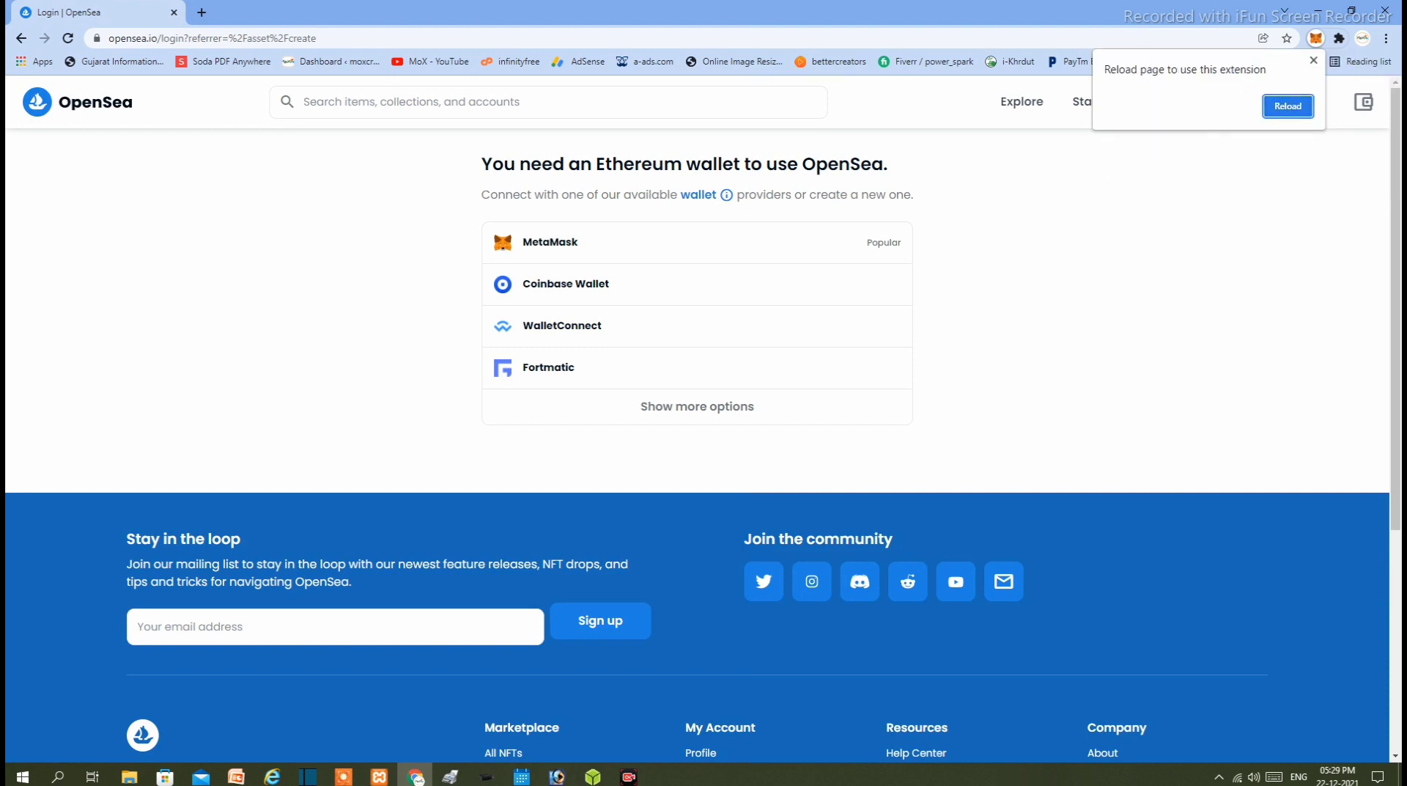
click(1294, 107)
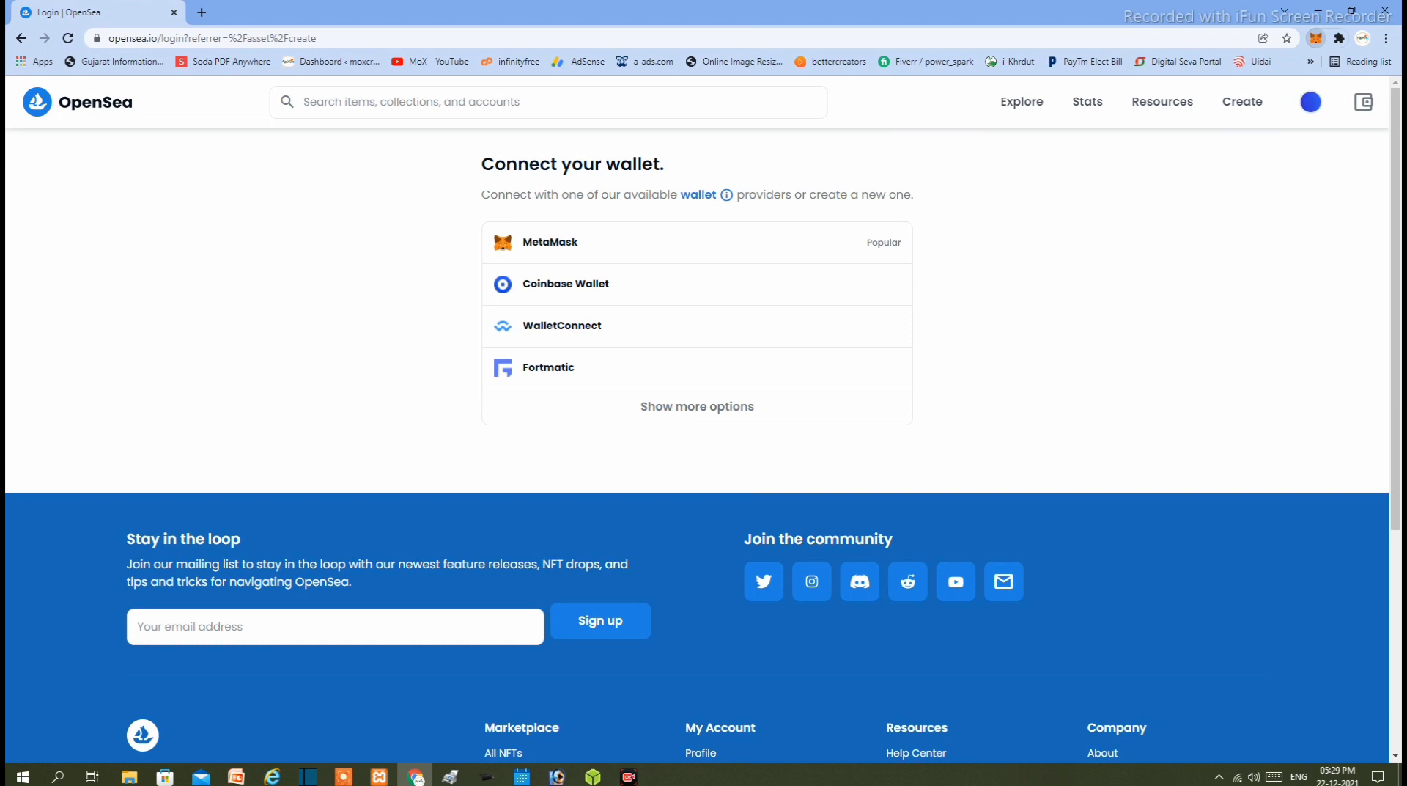
- Open the MetaMask extension and unlock the wallet with the account password
click(1316, 38)
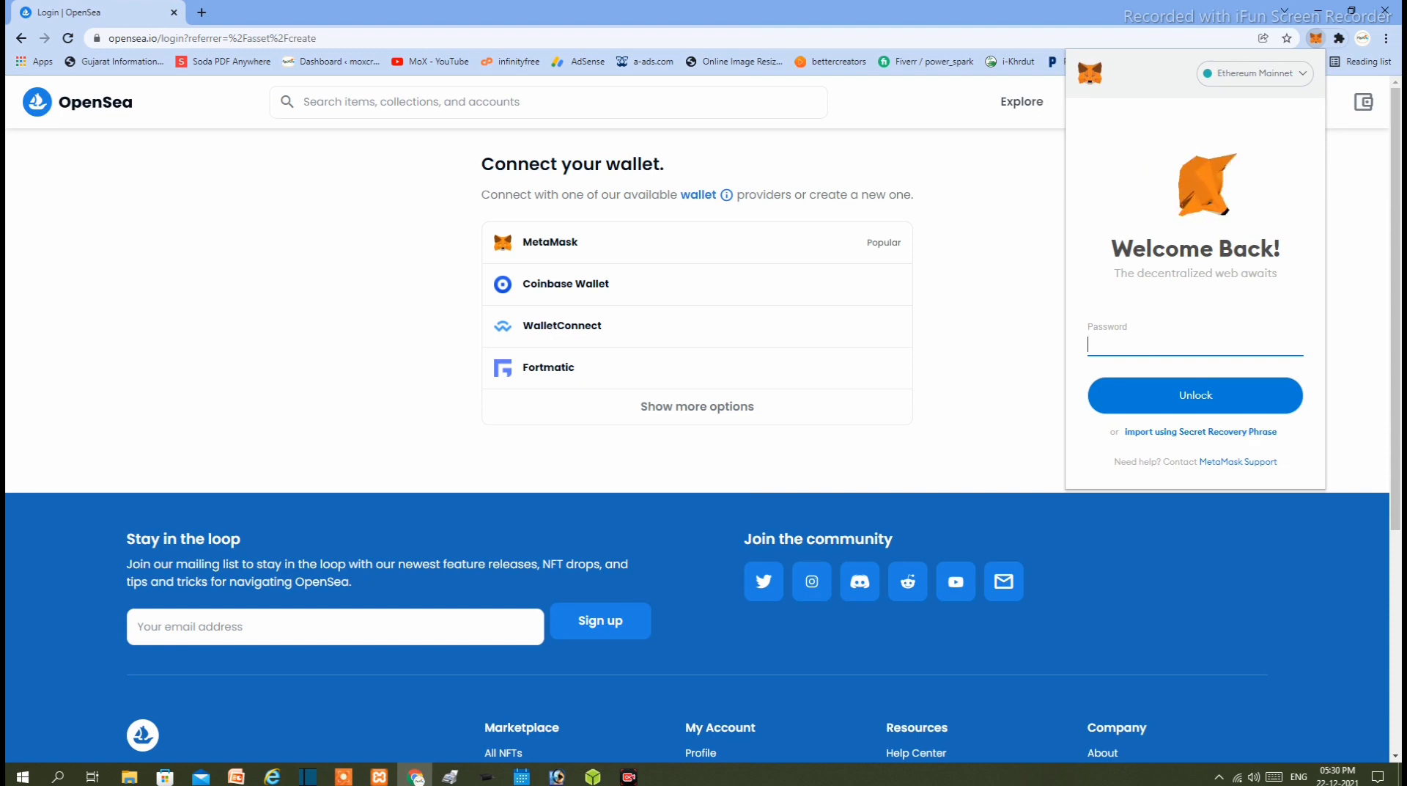
text(••••••••••••••••••••••••)
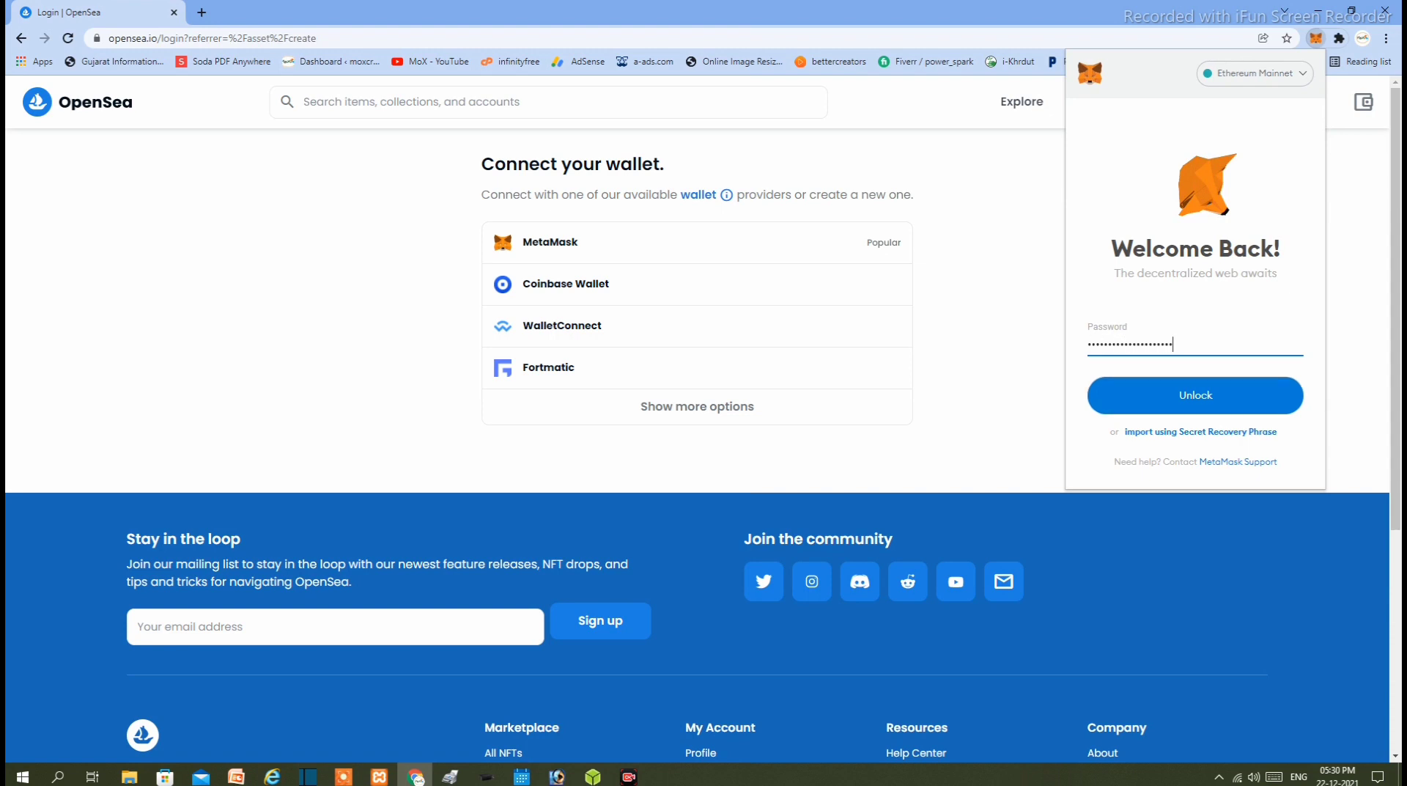
key(Return)
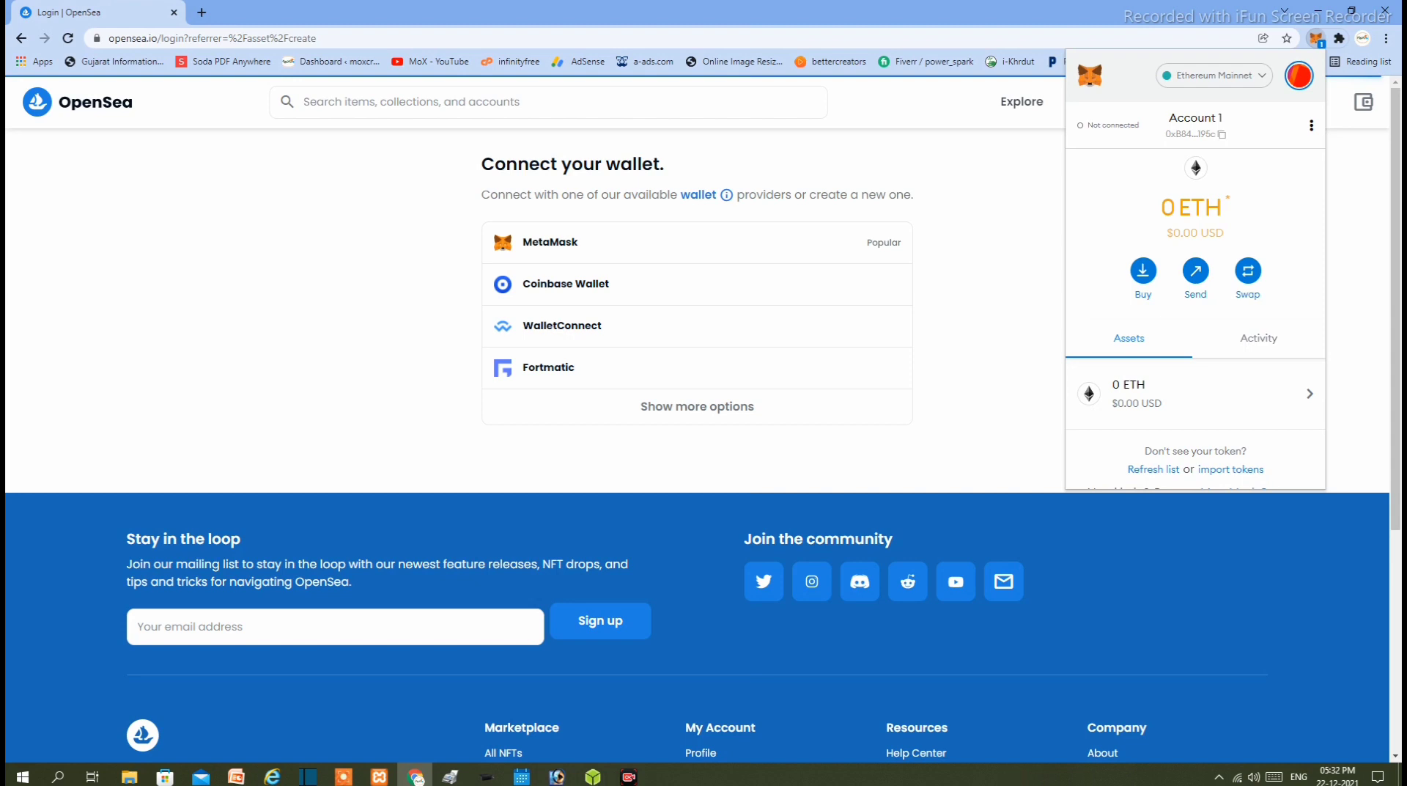
- Manually connect MetaMask Account 1 to opensea.io and sign in to OpenSea with that wallet
click(1312, 125)
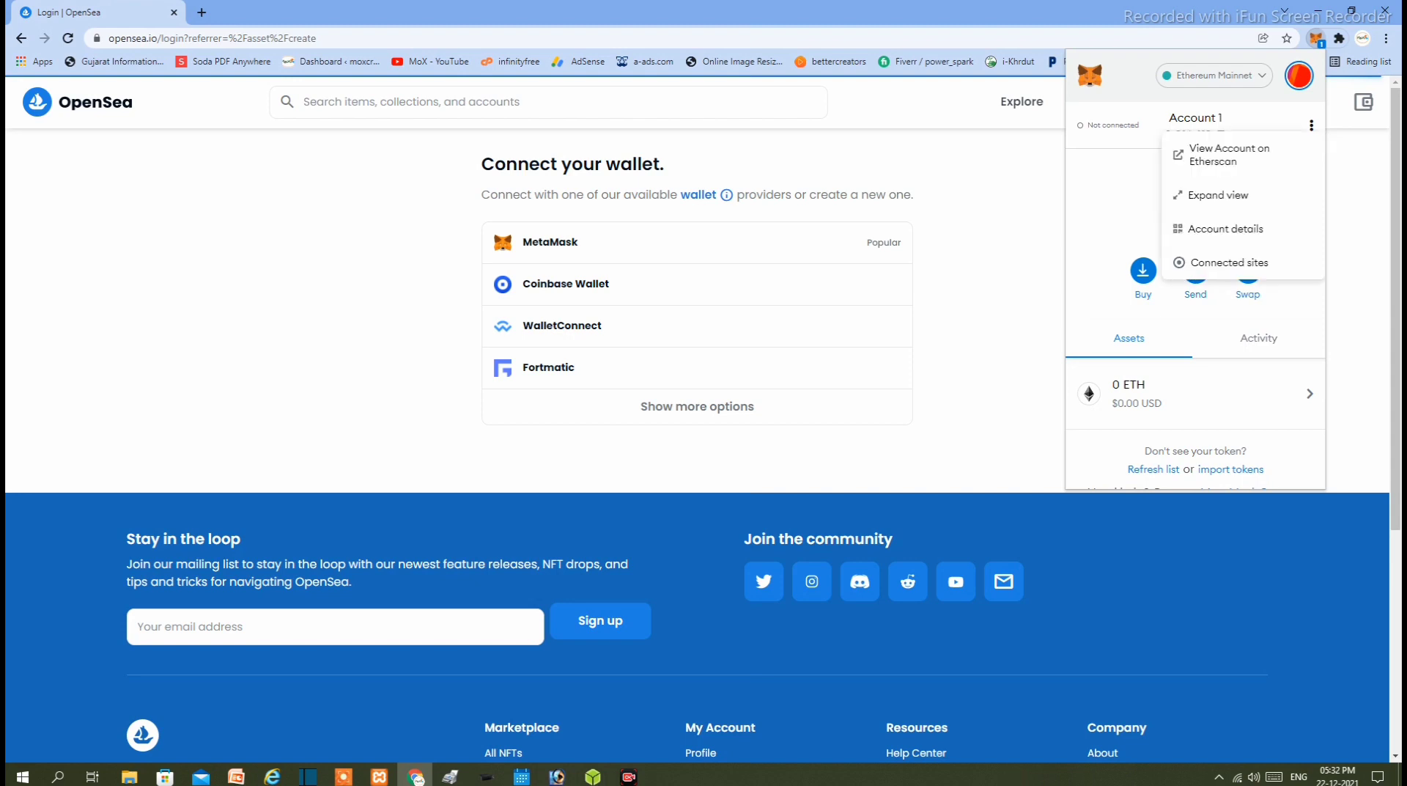
click(1228, 263)
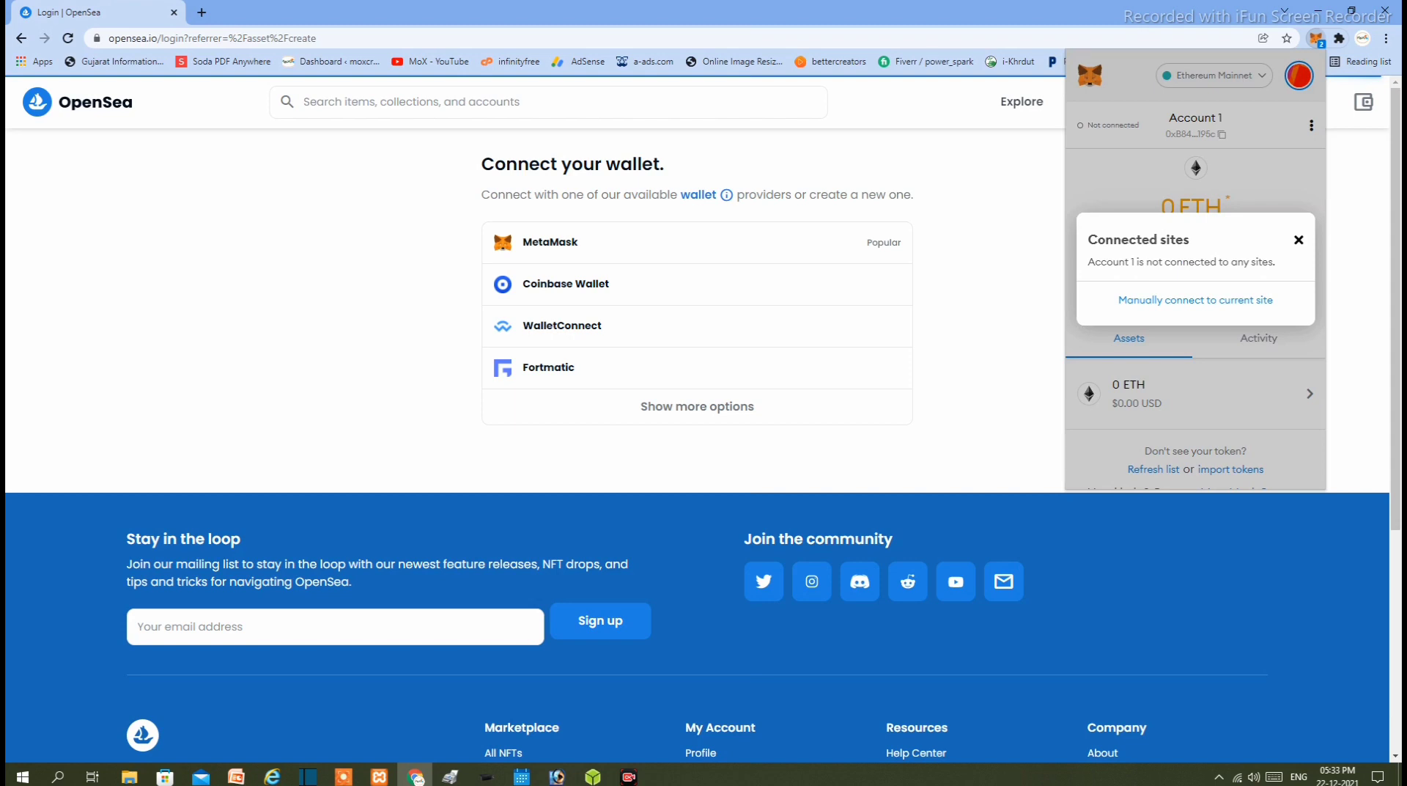
click(1195, 300)
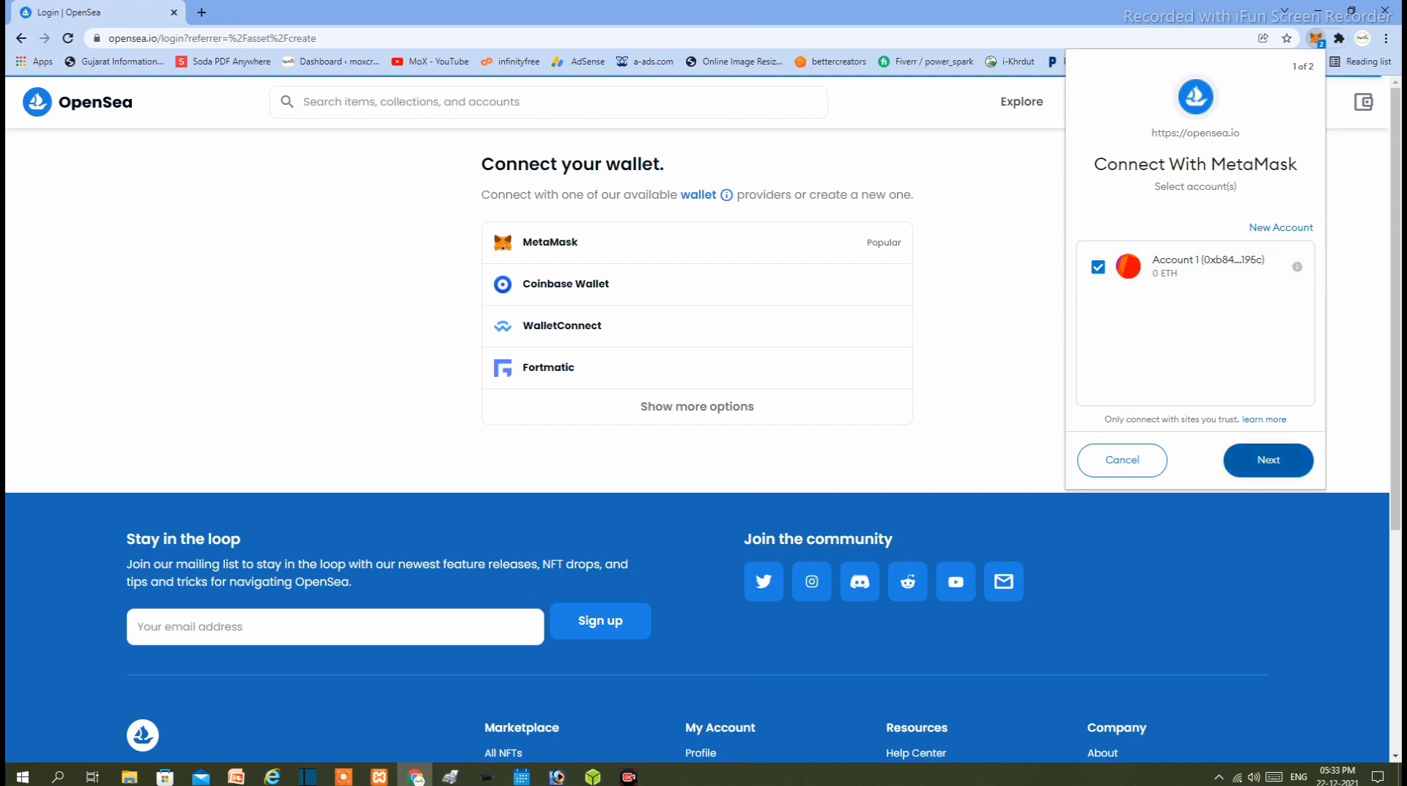
click(1268, 460)
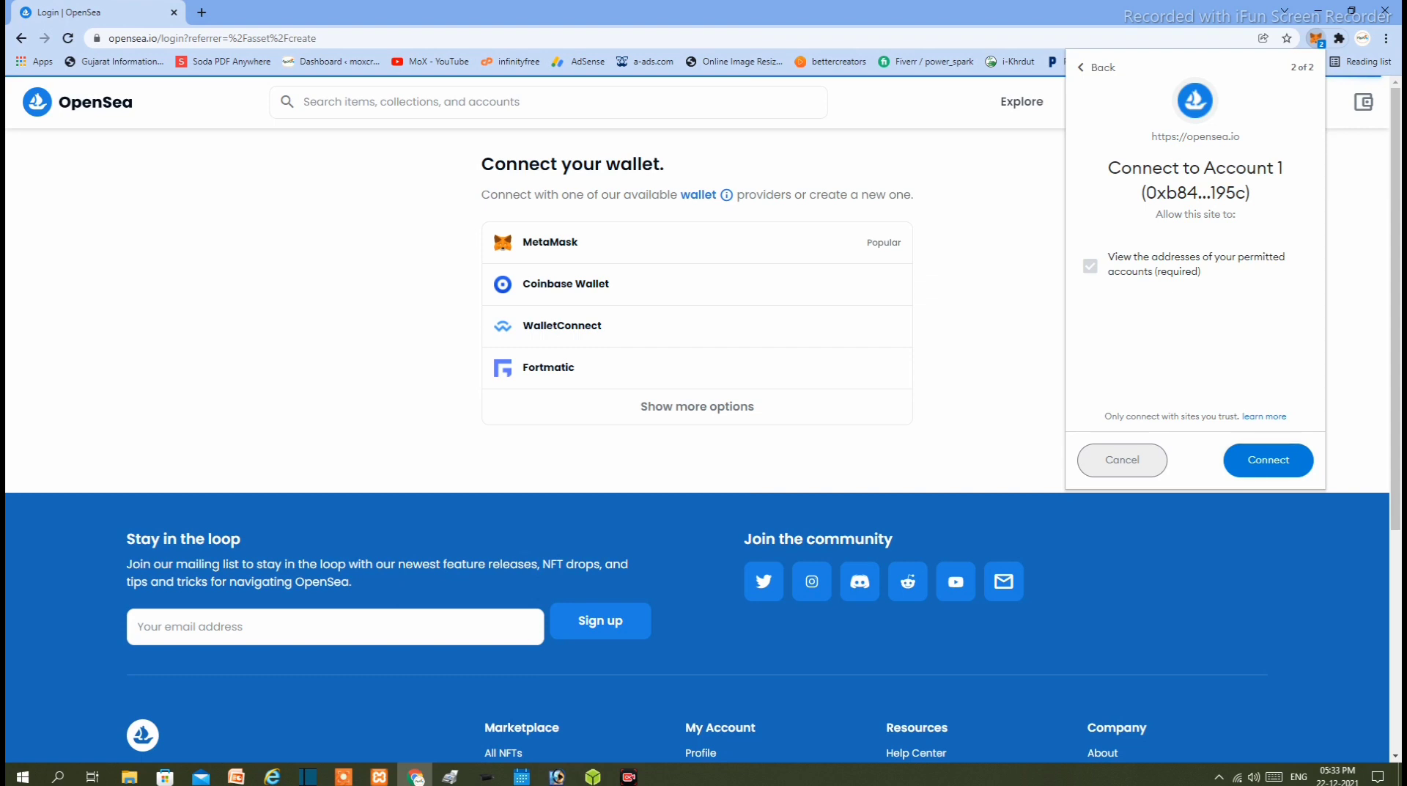
click(1269, 461)
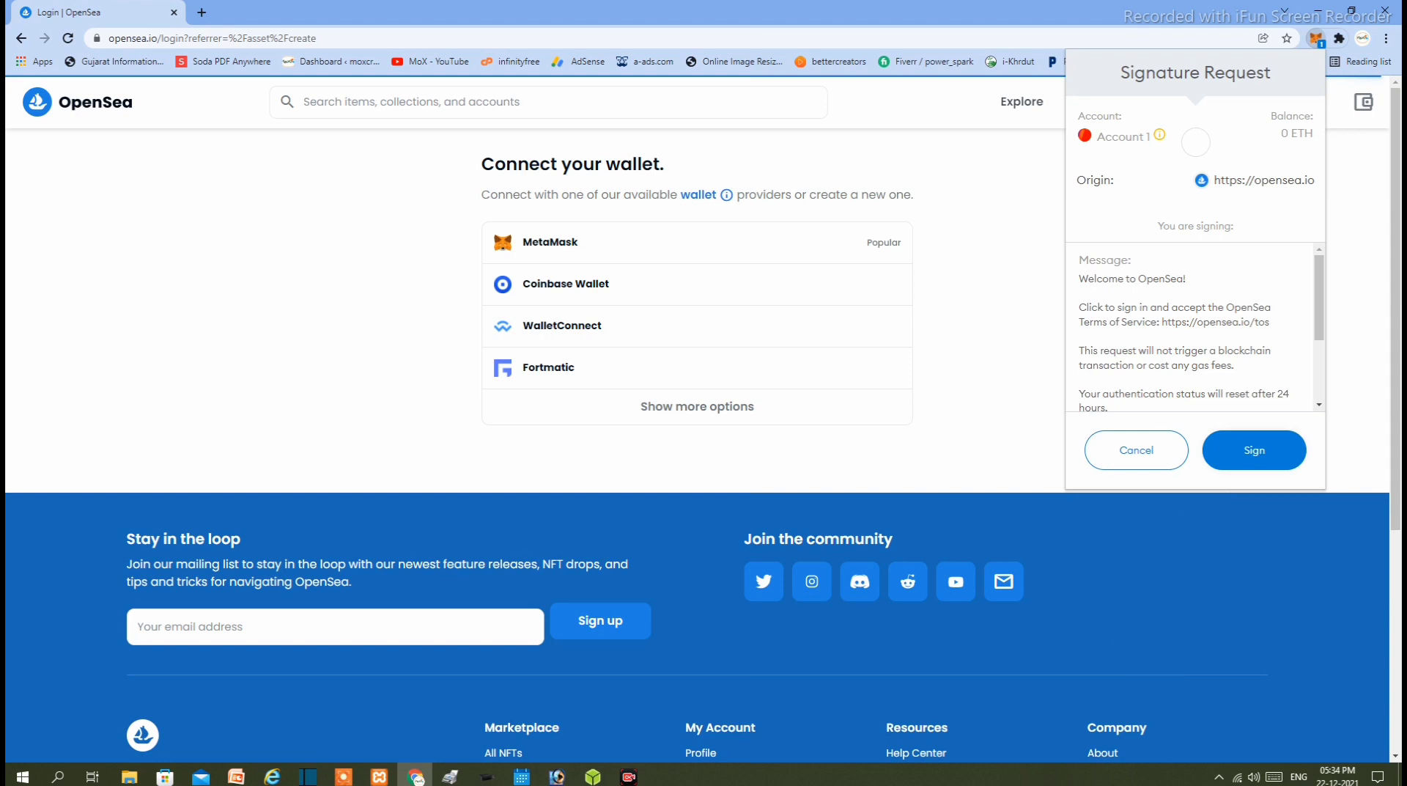
click(1255, 451)
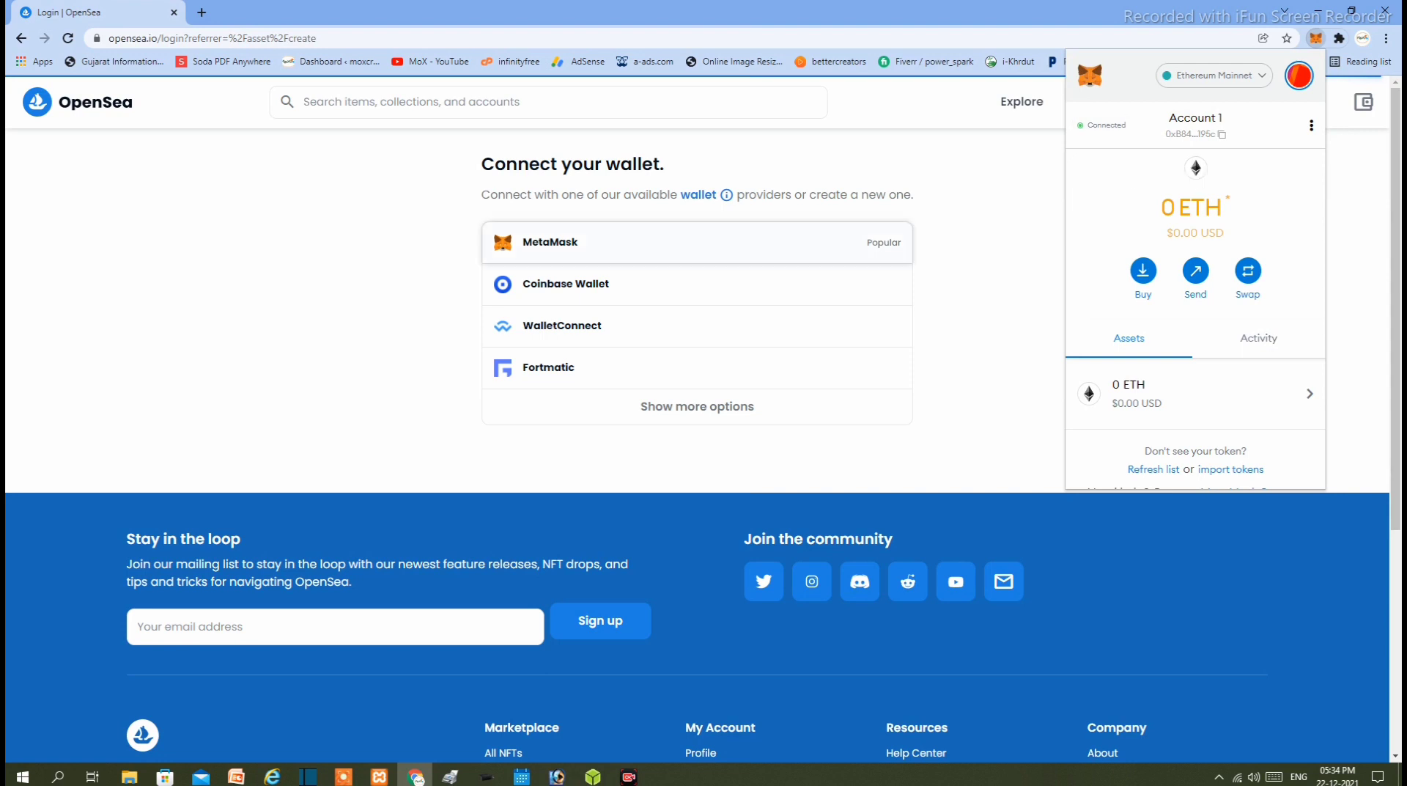
click(696, 243)
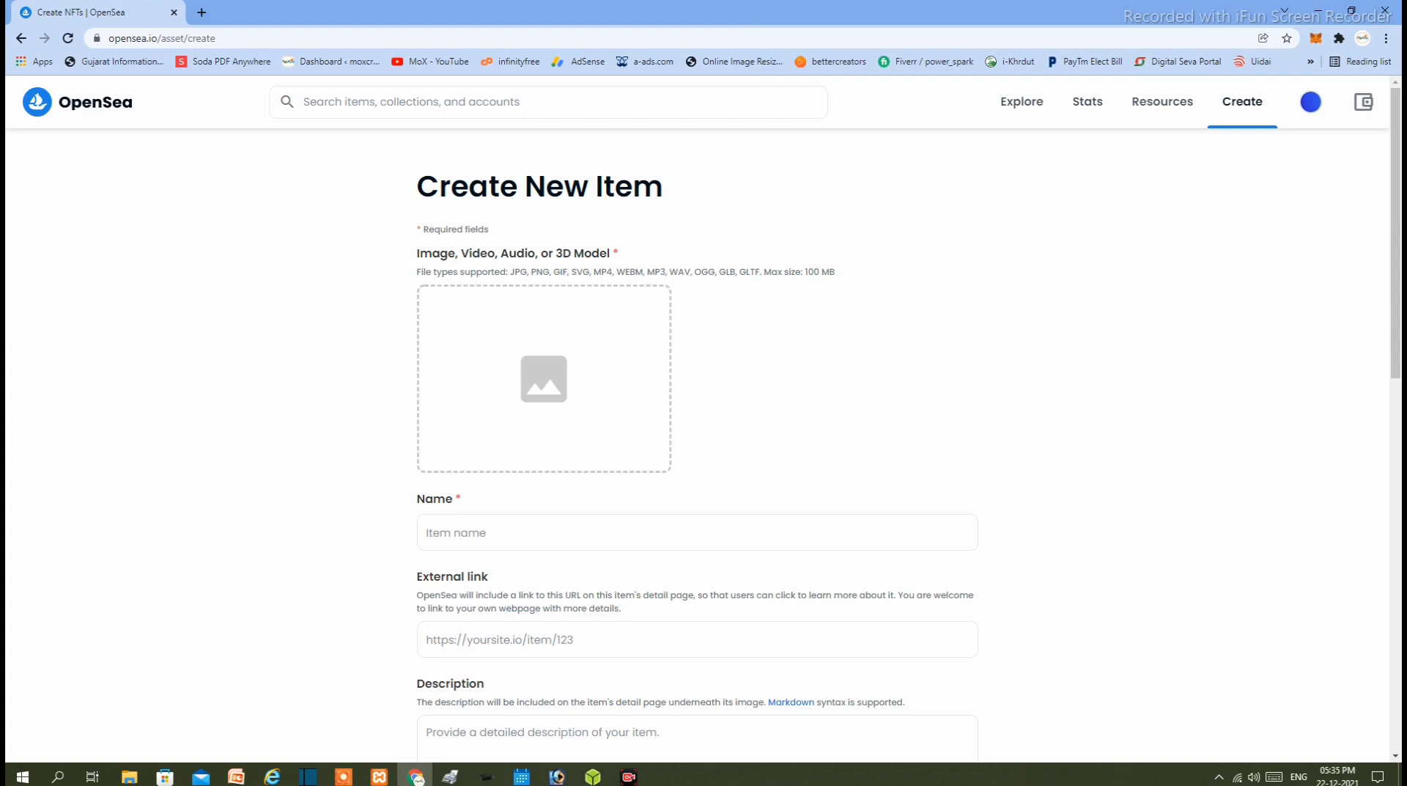
- Check the supported file types and upload the Desktop image PicsArt_12-22-12.52.17 as the new item's media
drag(832, 271, 469, 272)
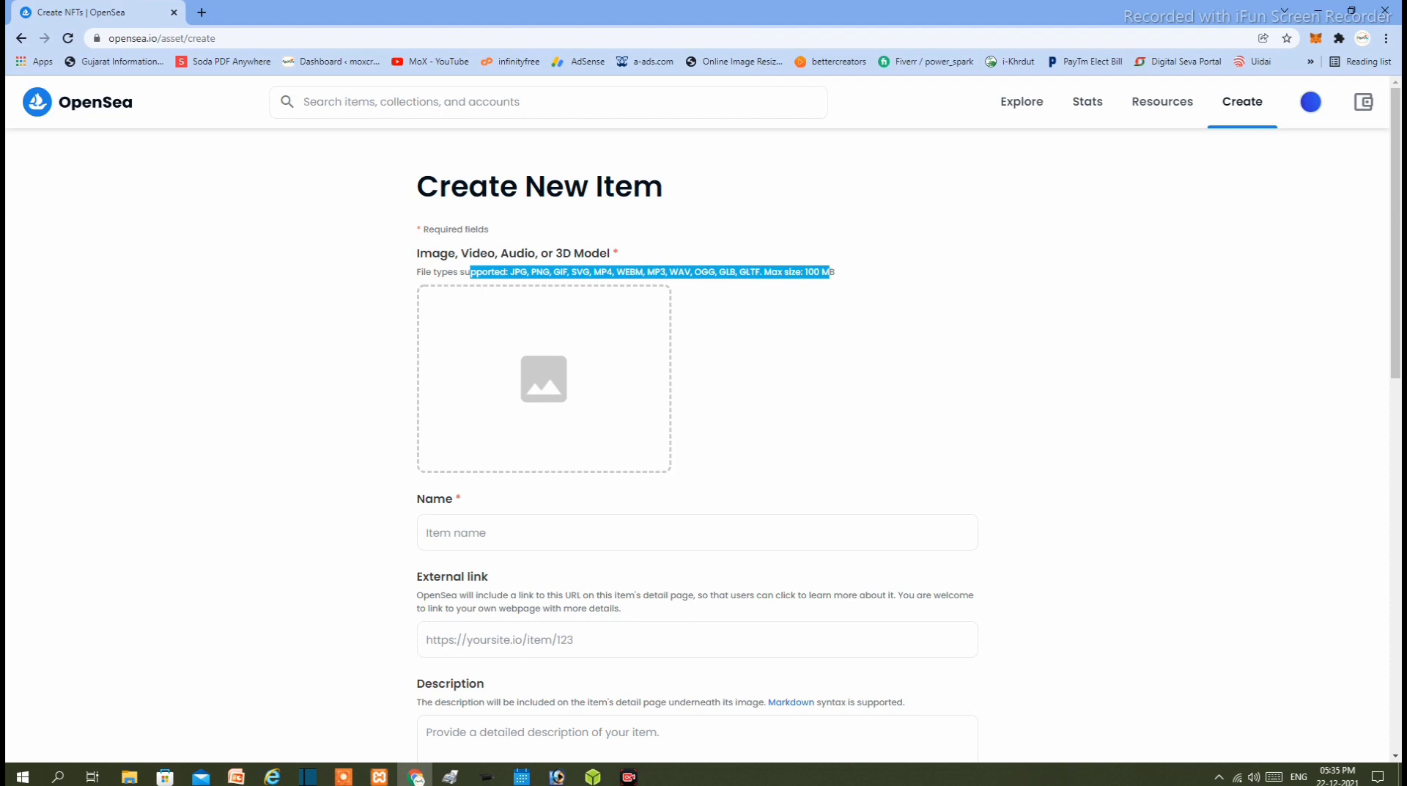
click(827, 282)
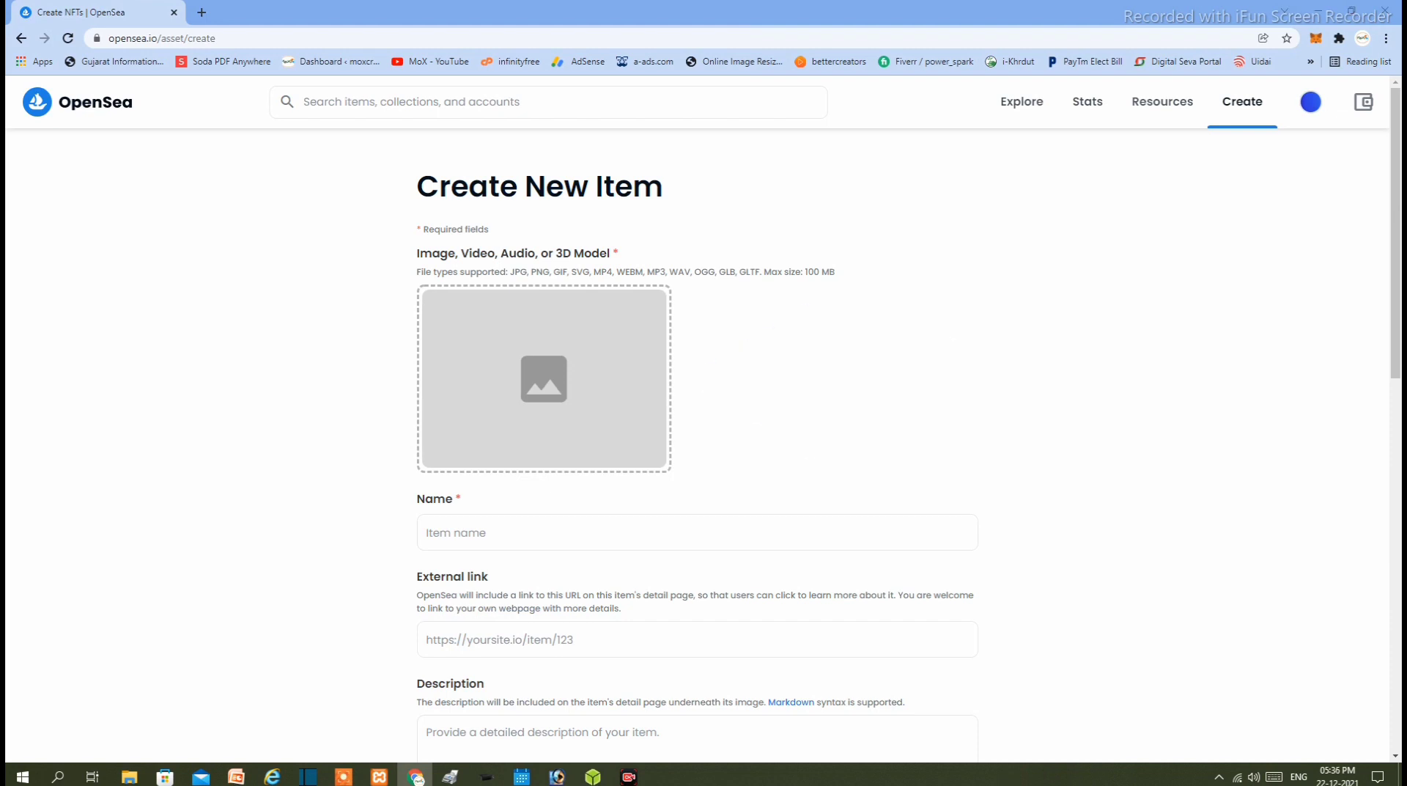
click(544, 379)
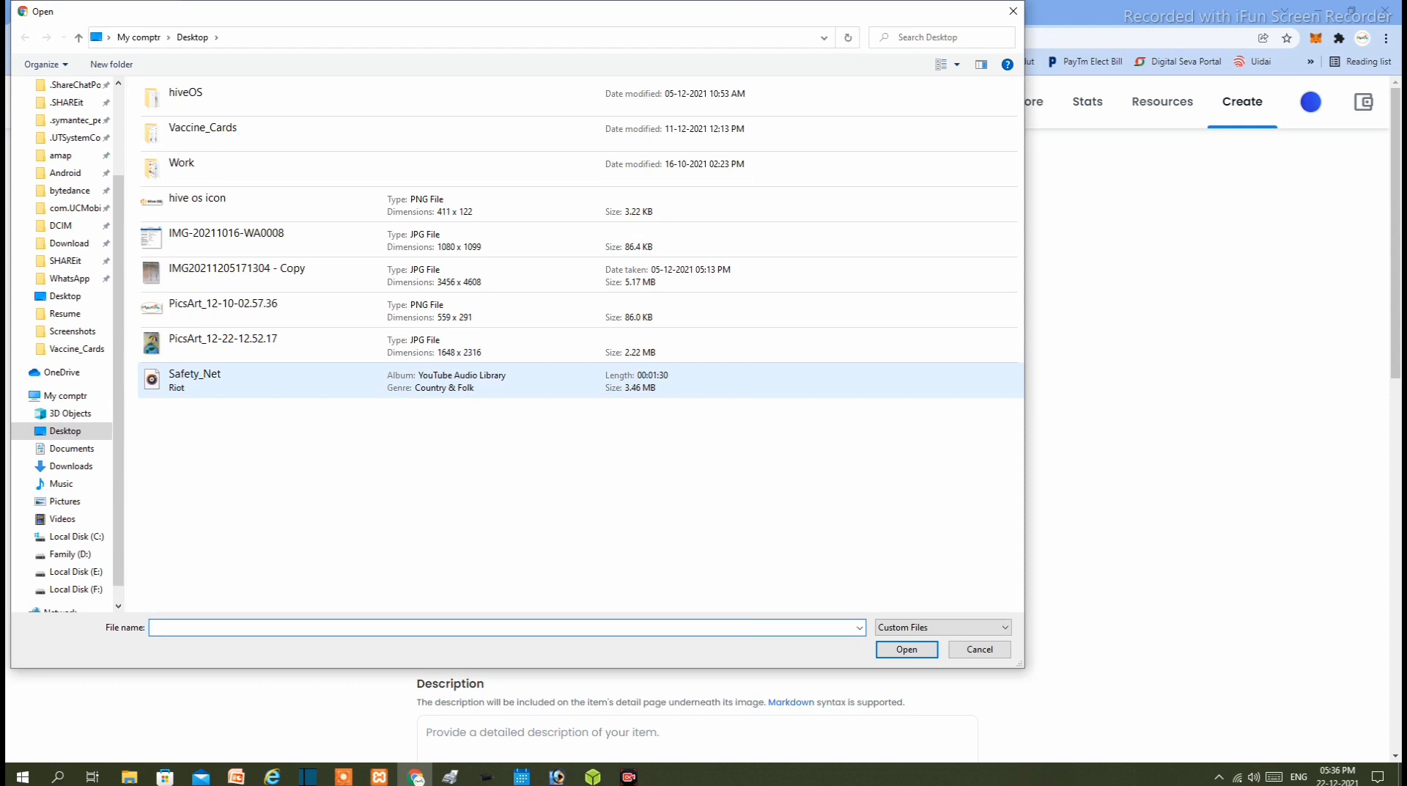
click(544, 346)
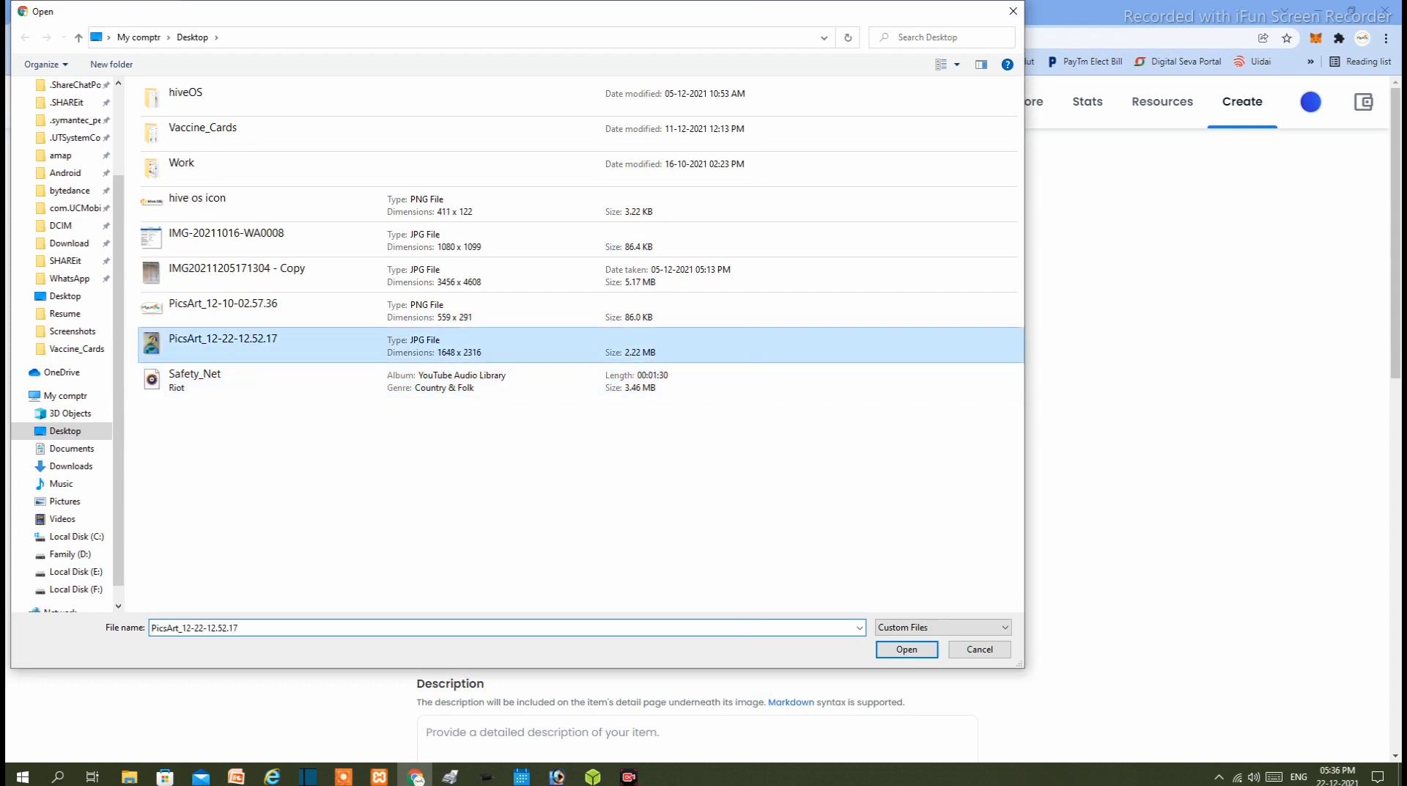
click(907, 649)
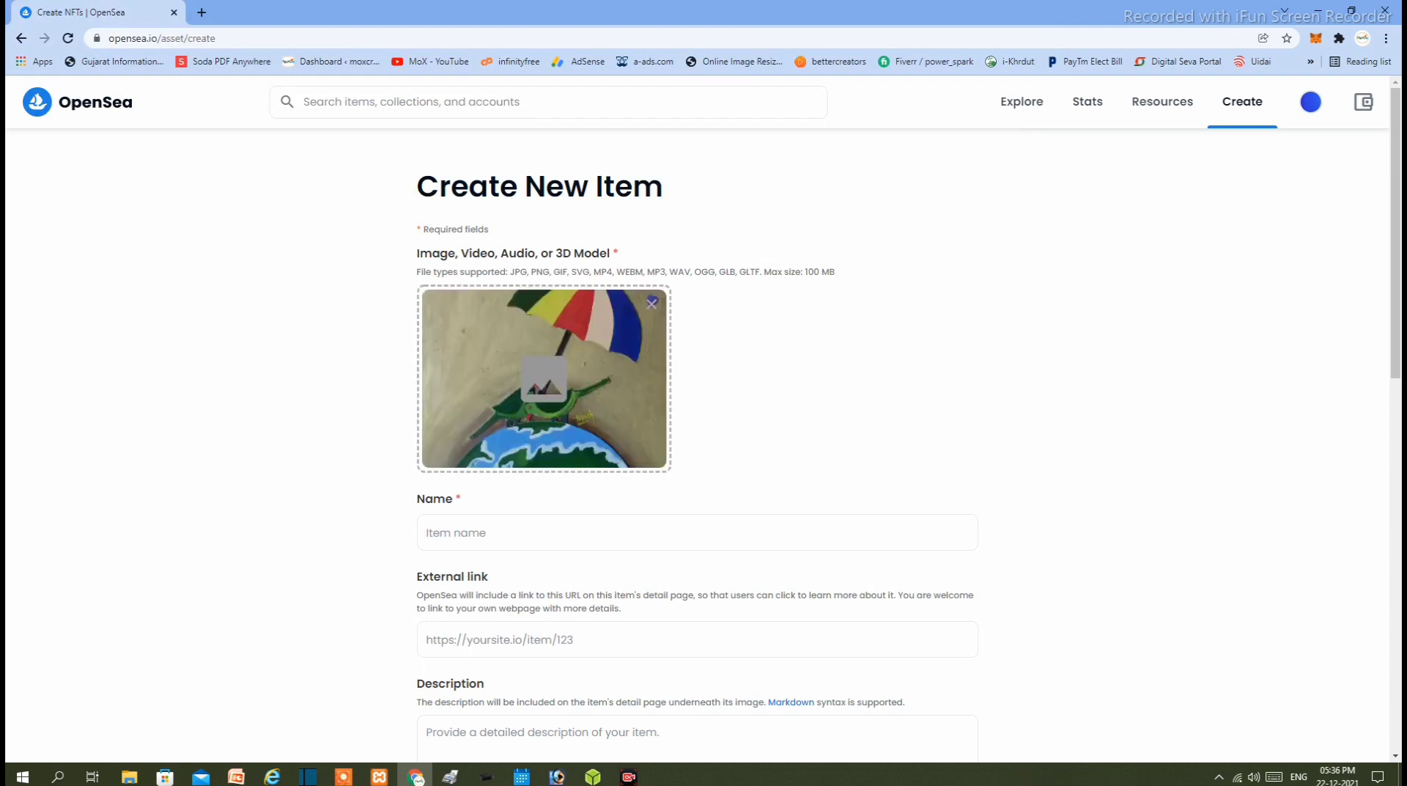
- Name the item Eco-Umbrella and fill in a description of the acrylic painting on wood, its theme and the first-buyer offer
scroll(696, 458, down, 1)
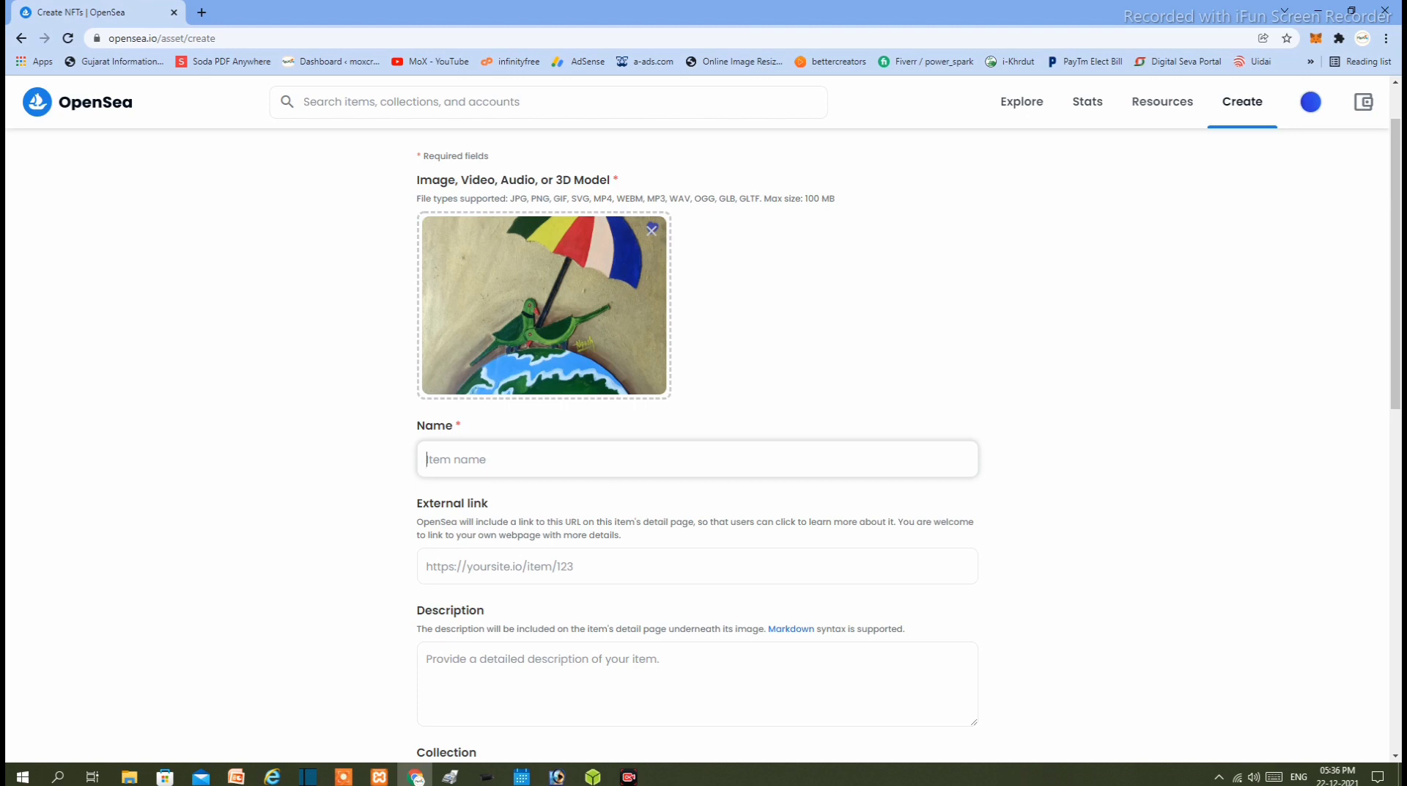
text(Eco-Umbrella)
scroll(697, 440, down, 3)
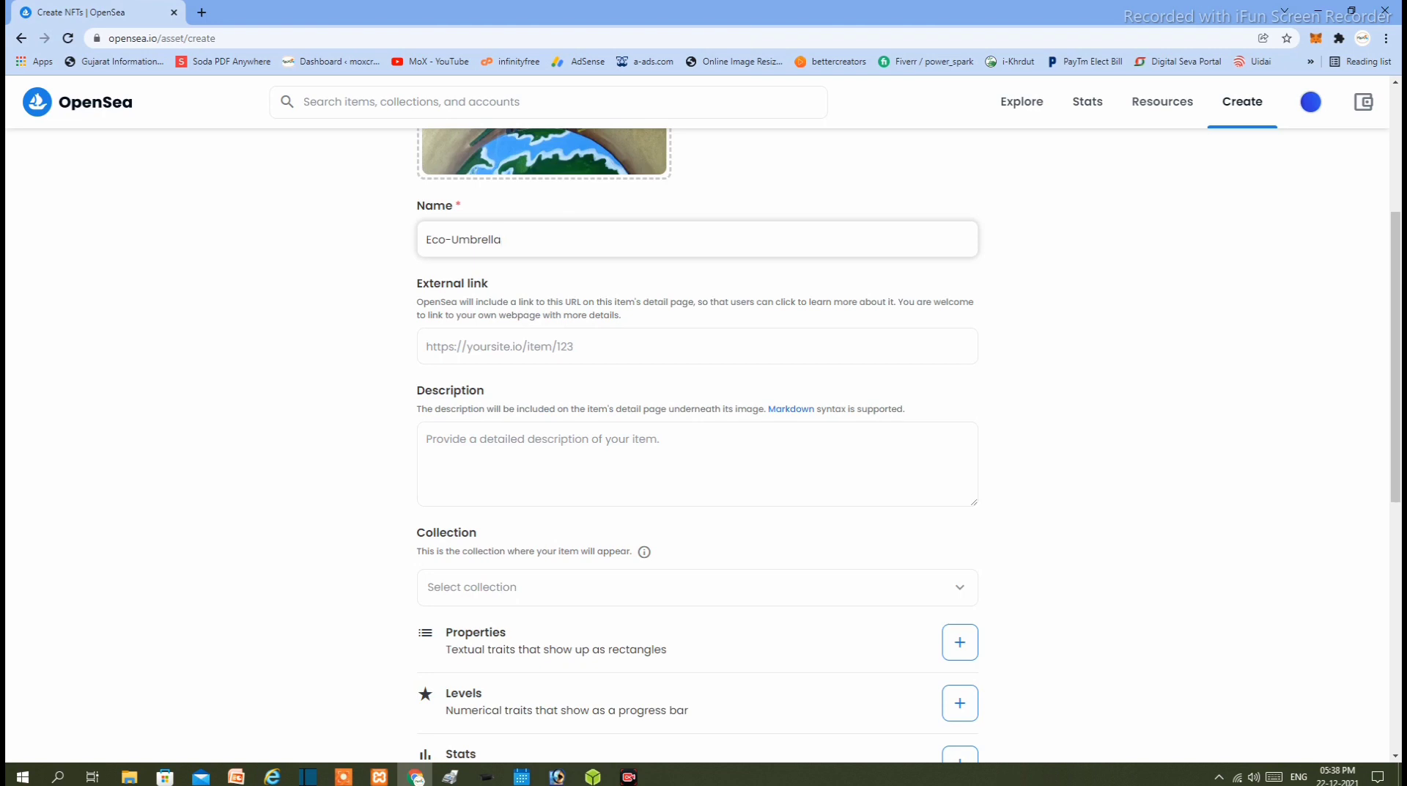
click(697, 463)
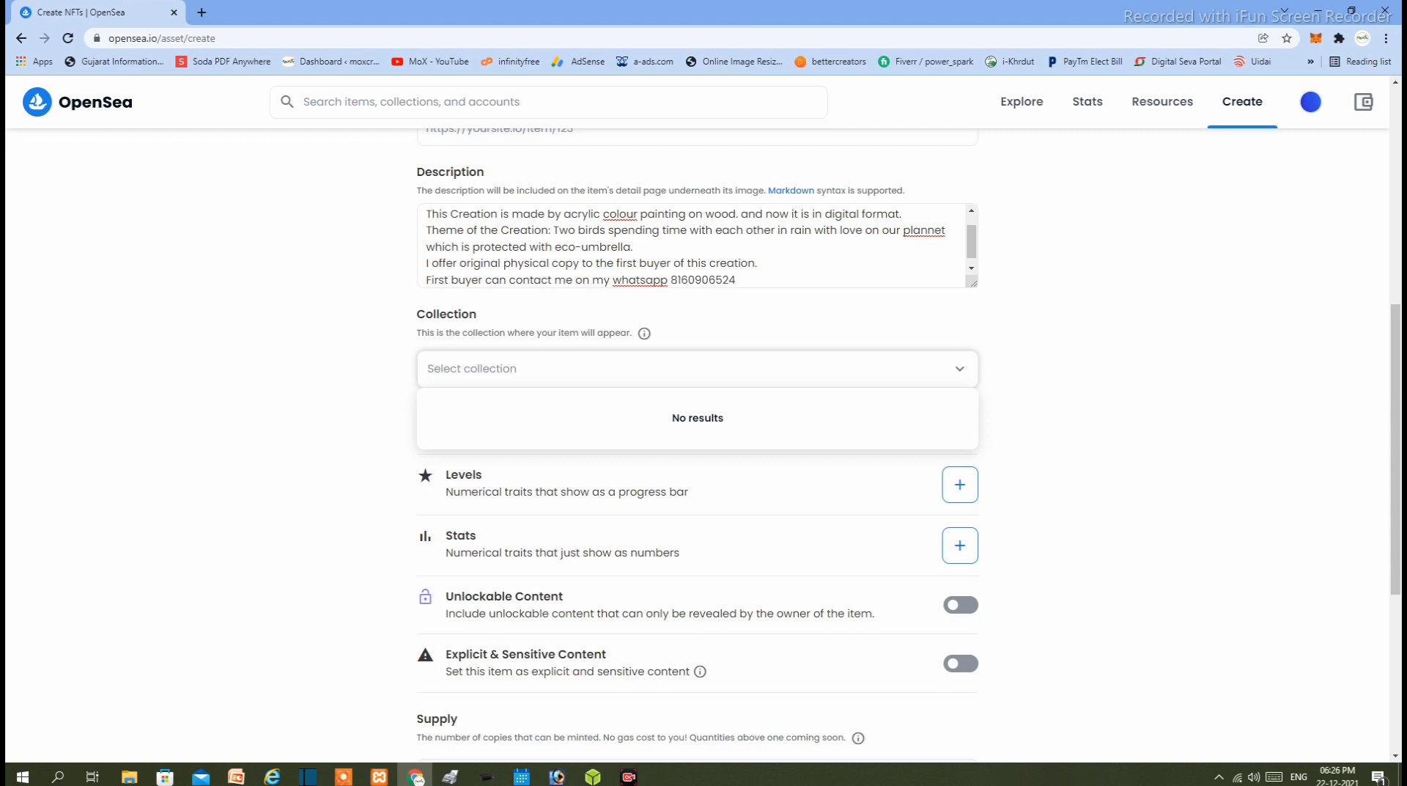
- Set the item's collection to art
text(art)
key(Tab)
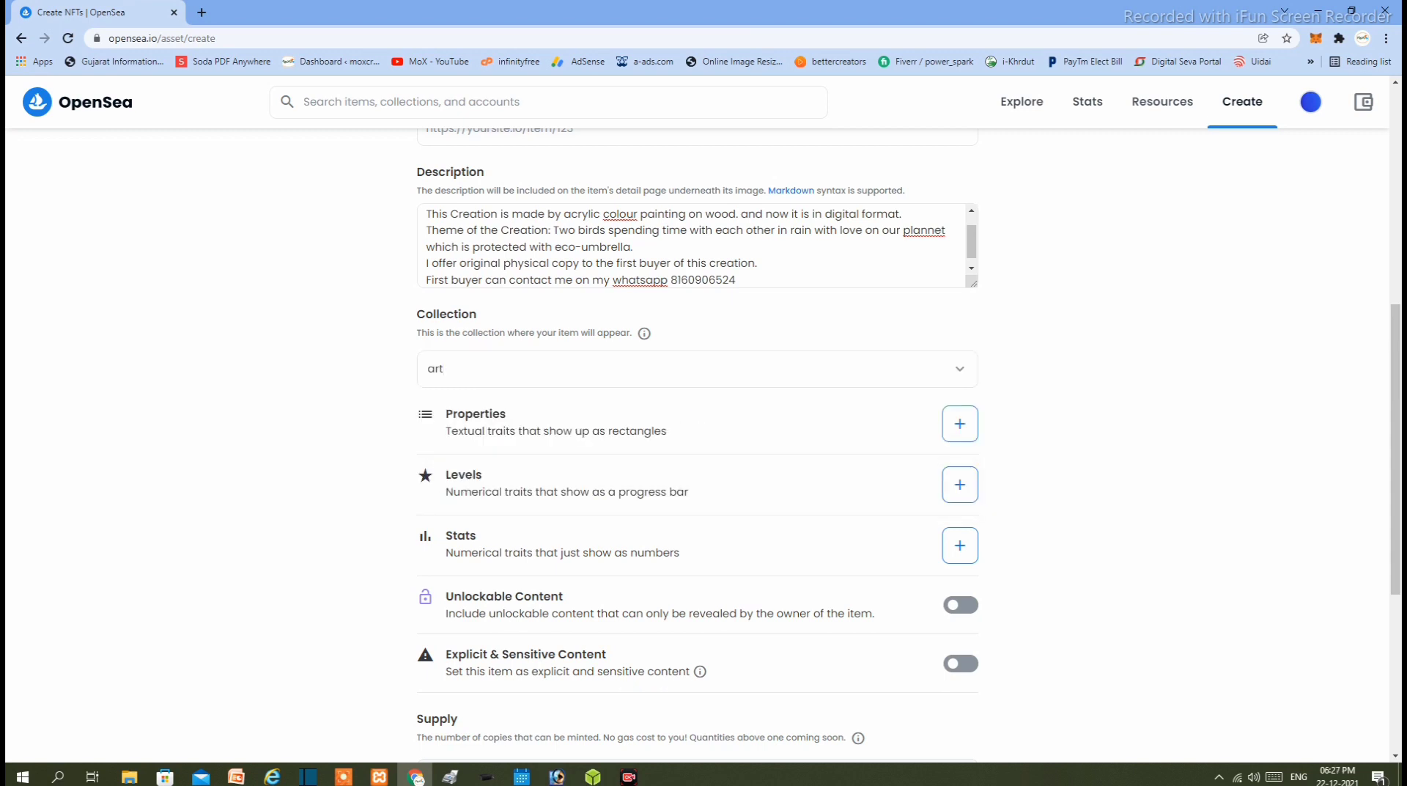
scroll(696, 439, down, 1)
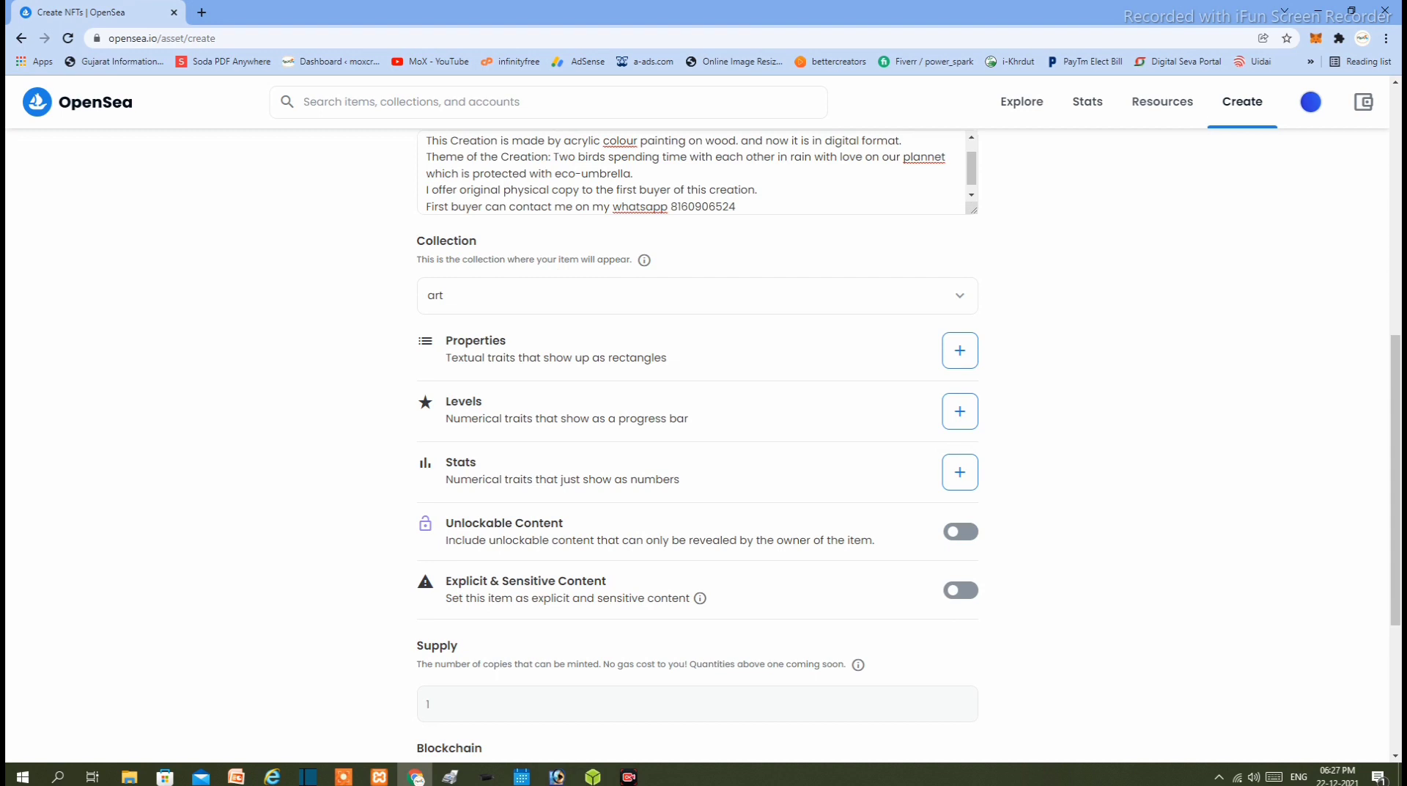
scroll(696, 440, down, 1)
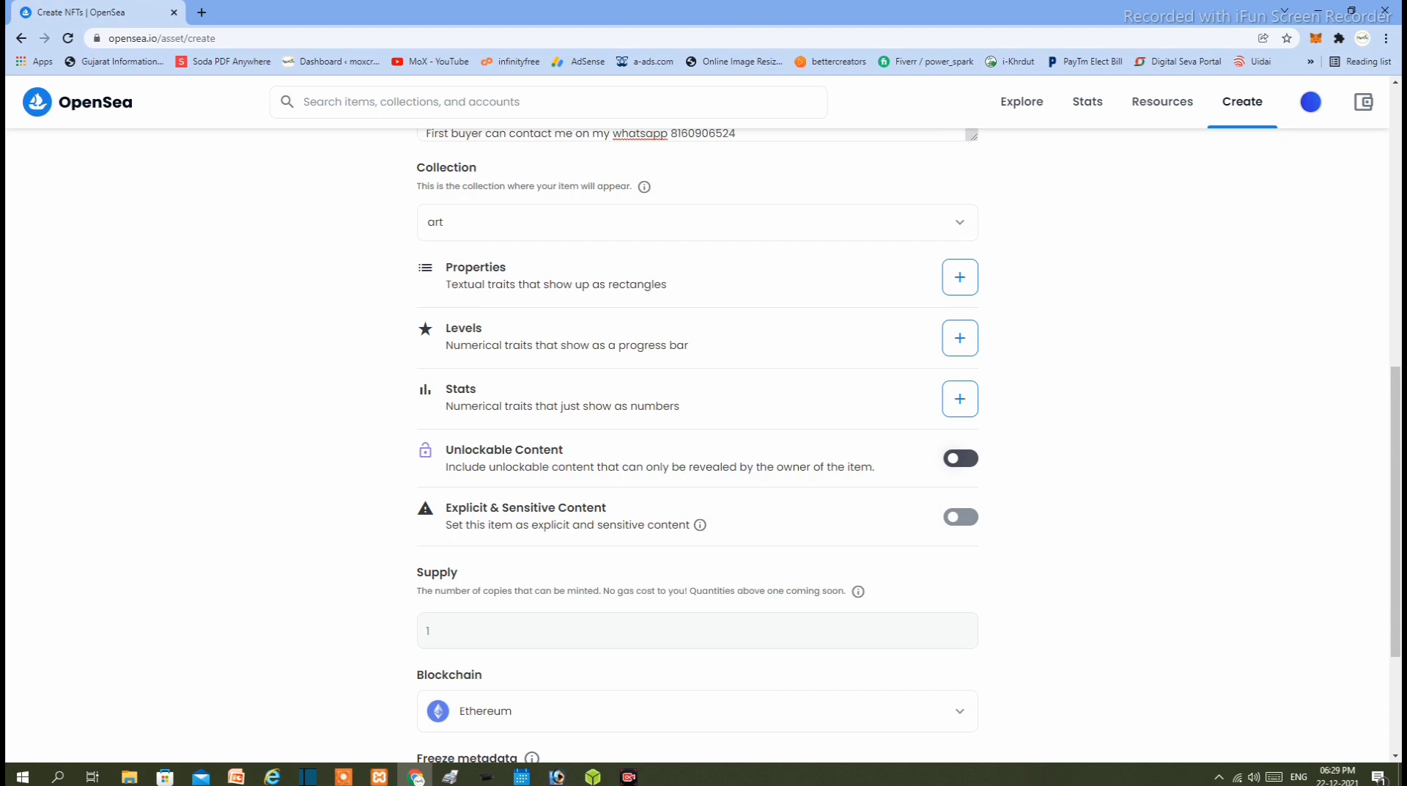
click(960, 458)
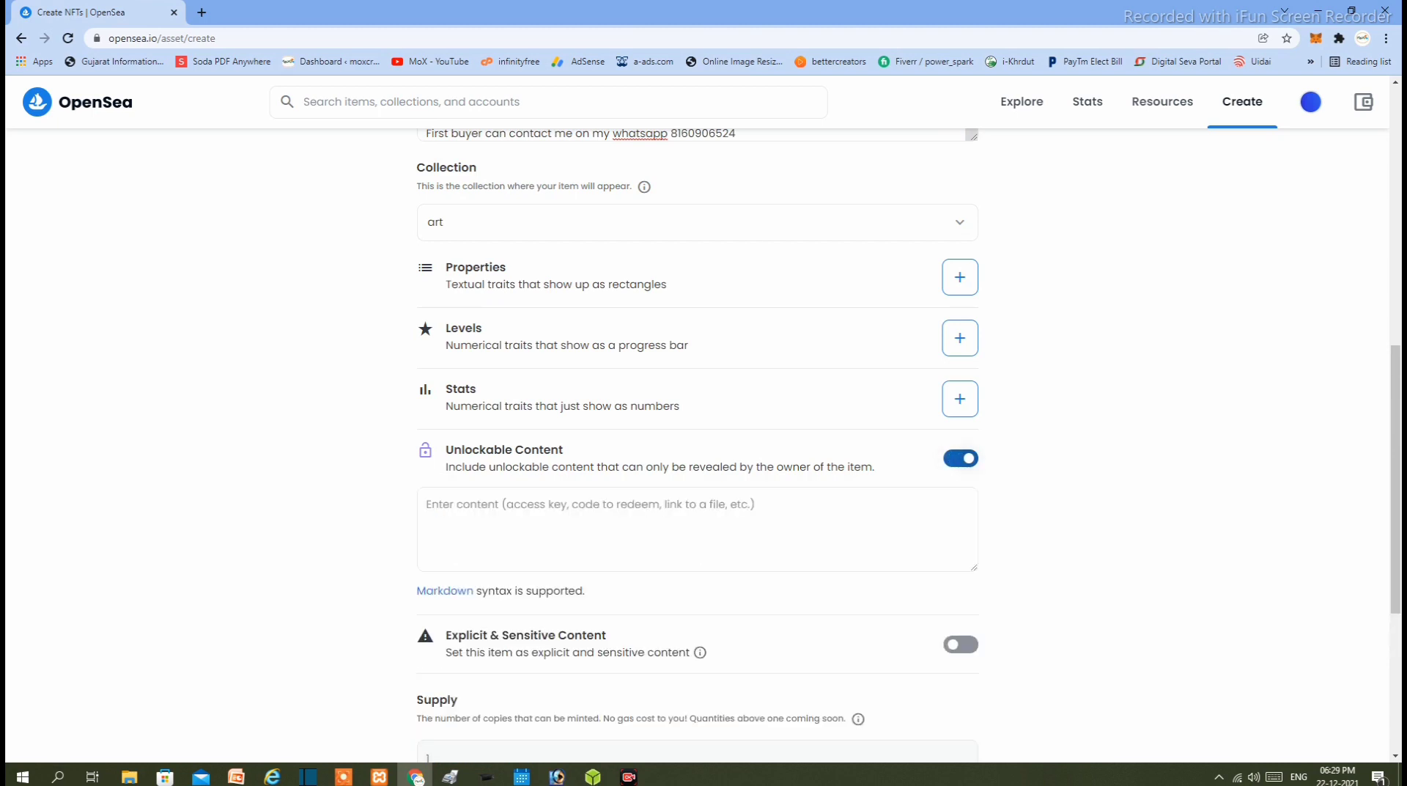
click(960, 459)
- Set the new item's blockchain to Polygon
scroll(960, 458, down, 2)
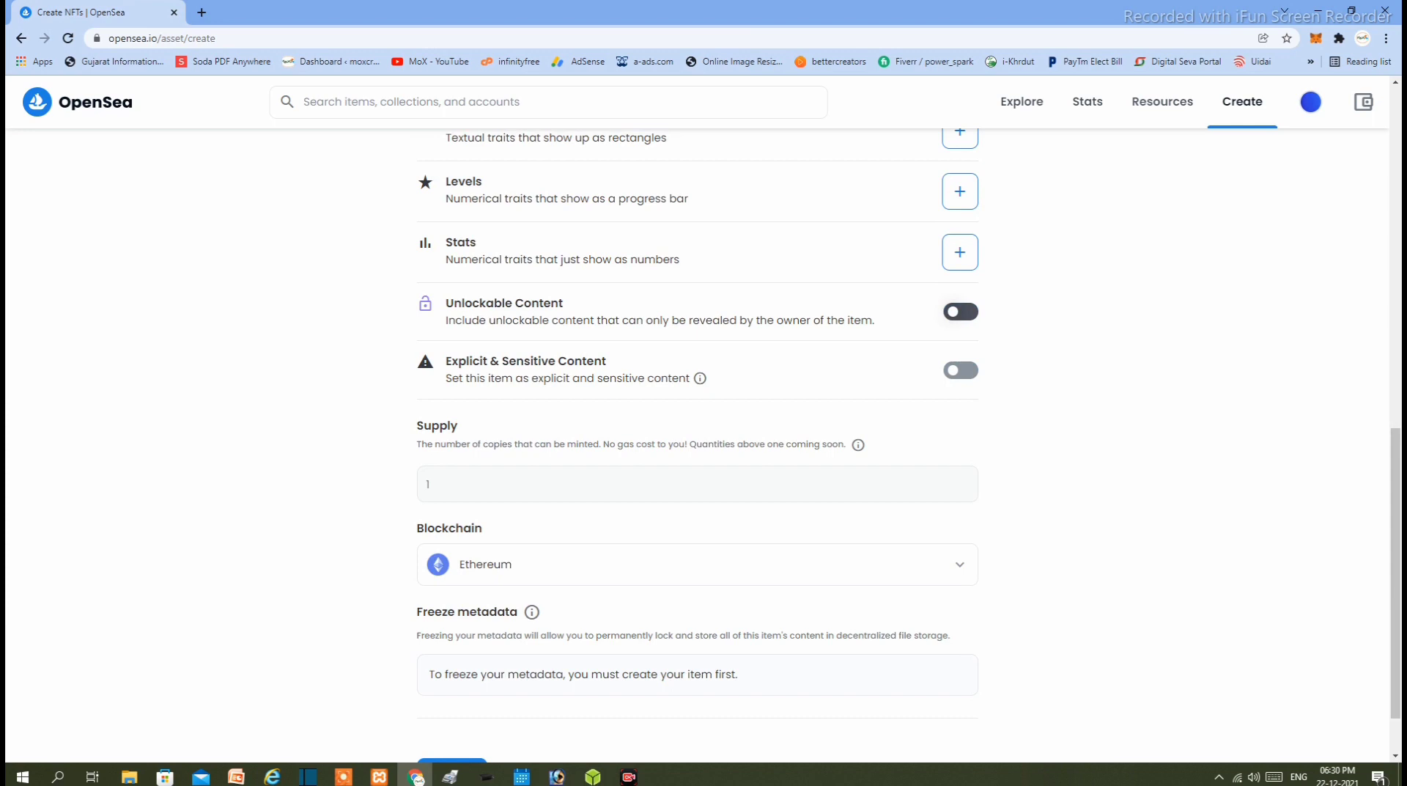
scroll(696, 439, down, 1)
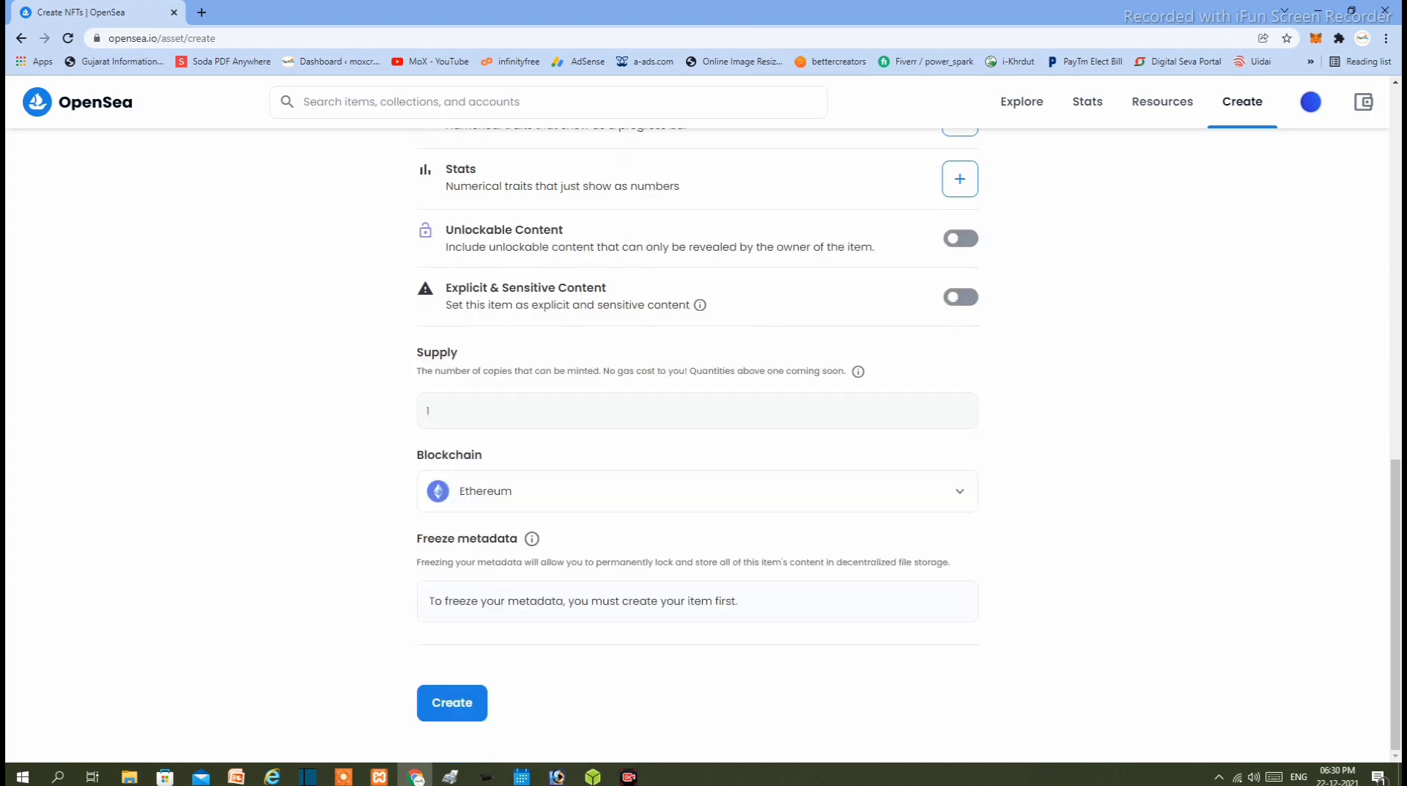
click(697, 491)
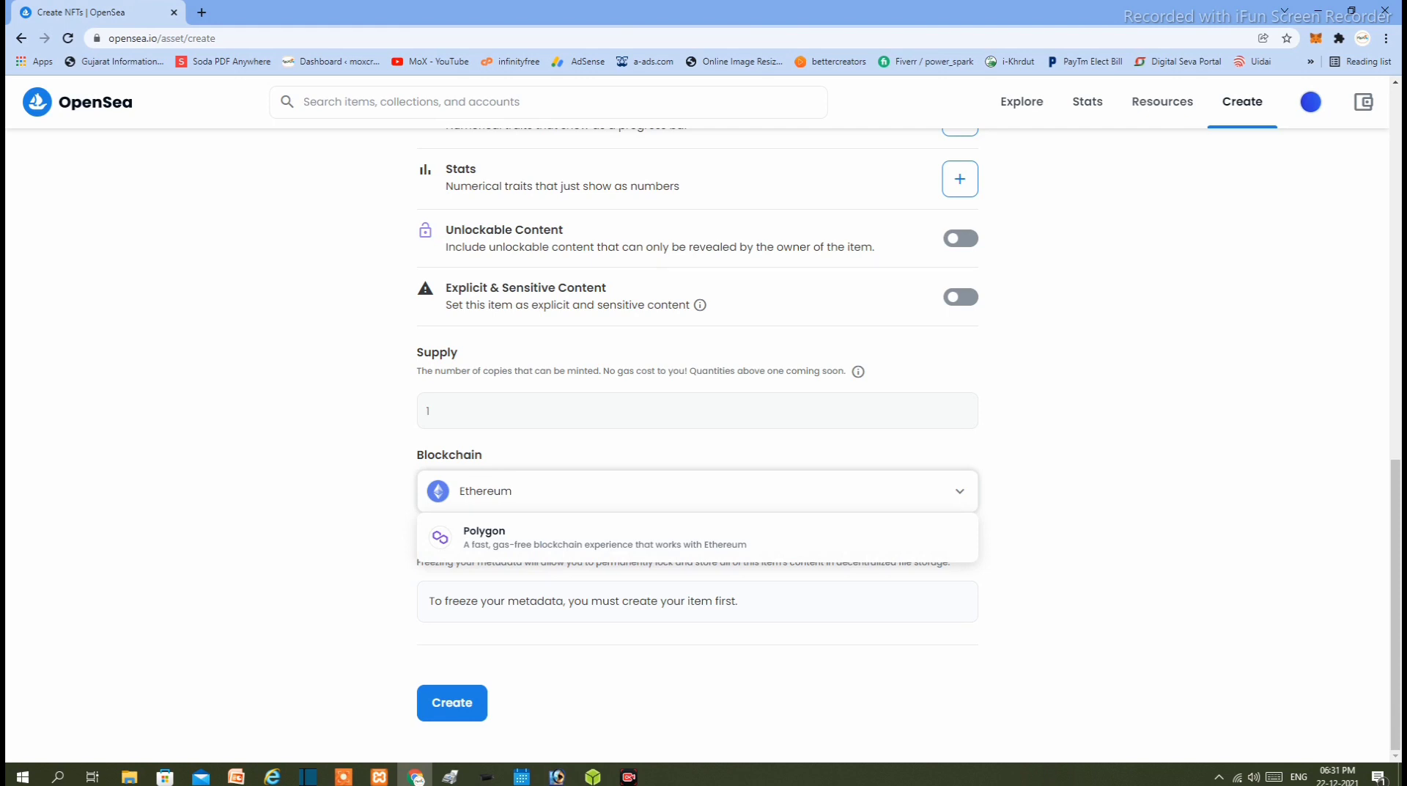
click(698, 537)
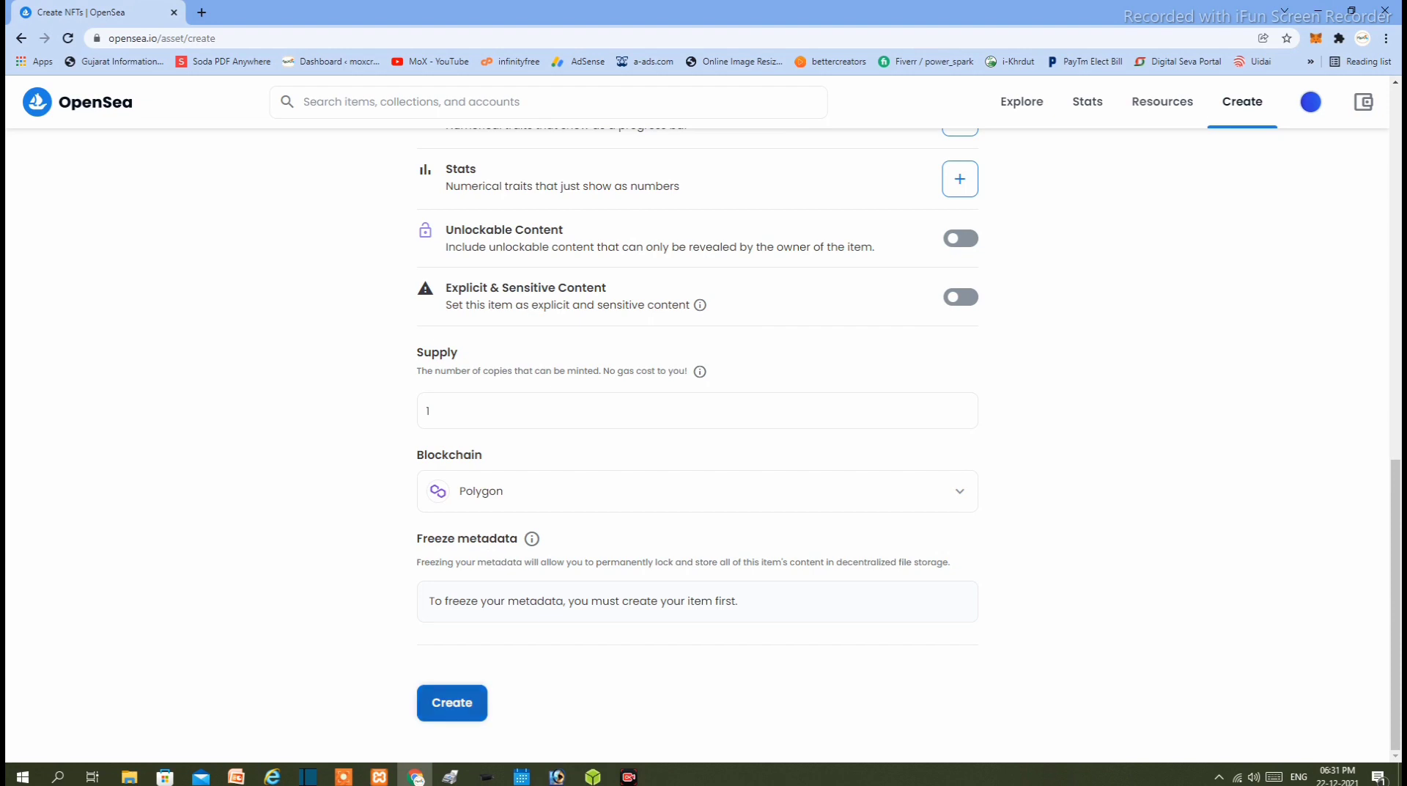
- Review the filled-in item details and create the Eco-Umbrella item
scroll(698, 444, up, 11)
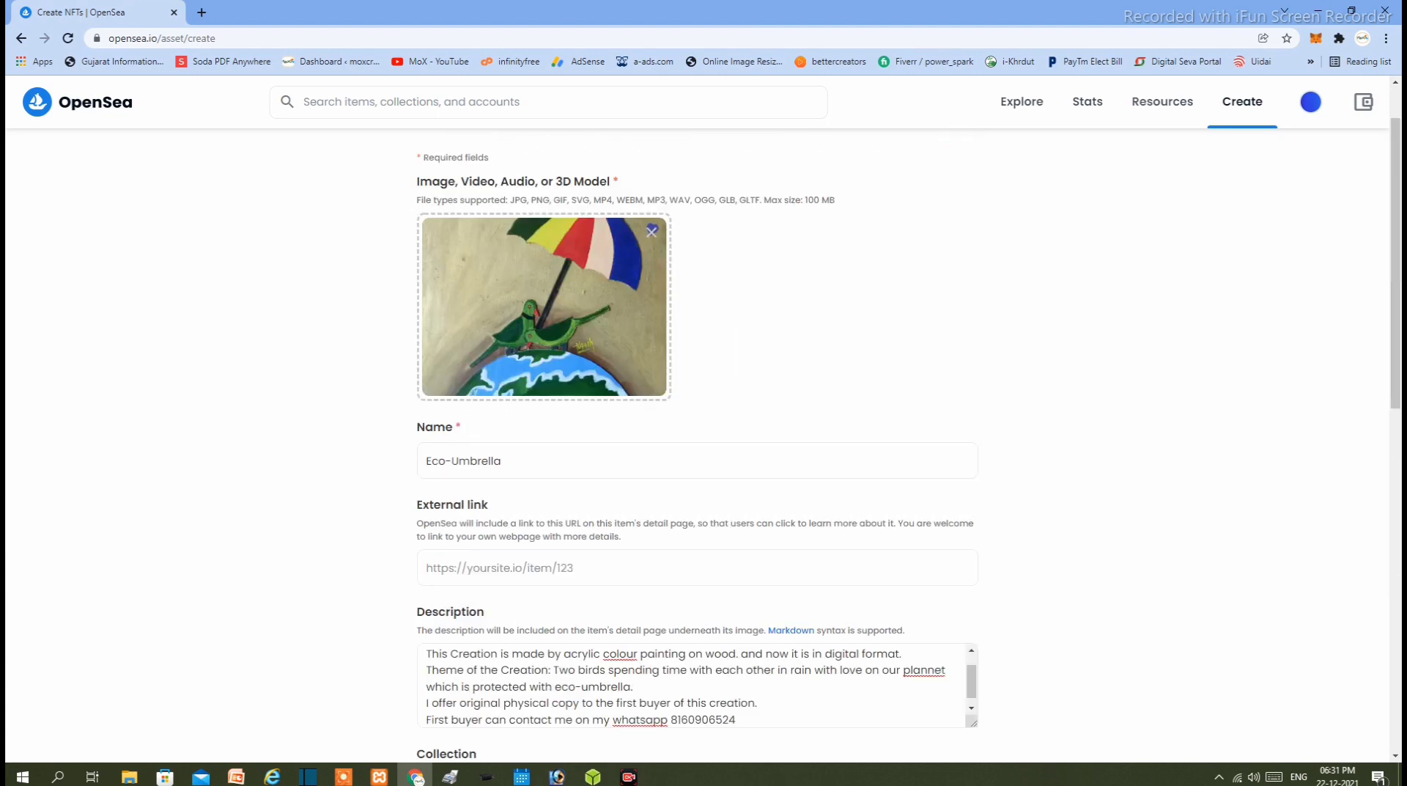
scroll(693, 685, down, 1)
scroll(698, 444, down, 11)
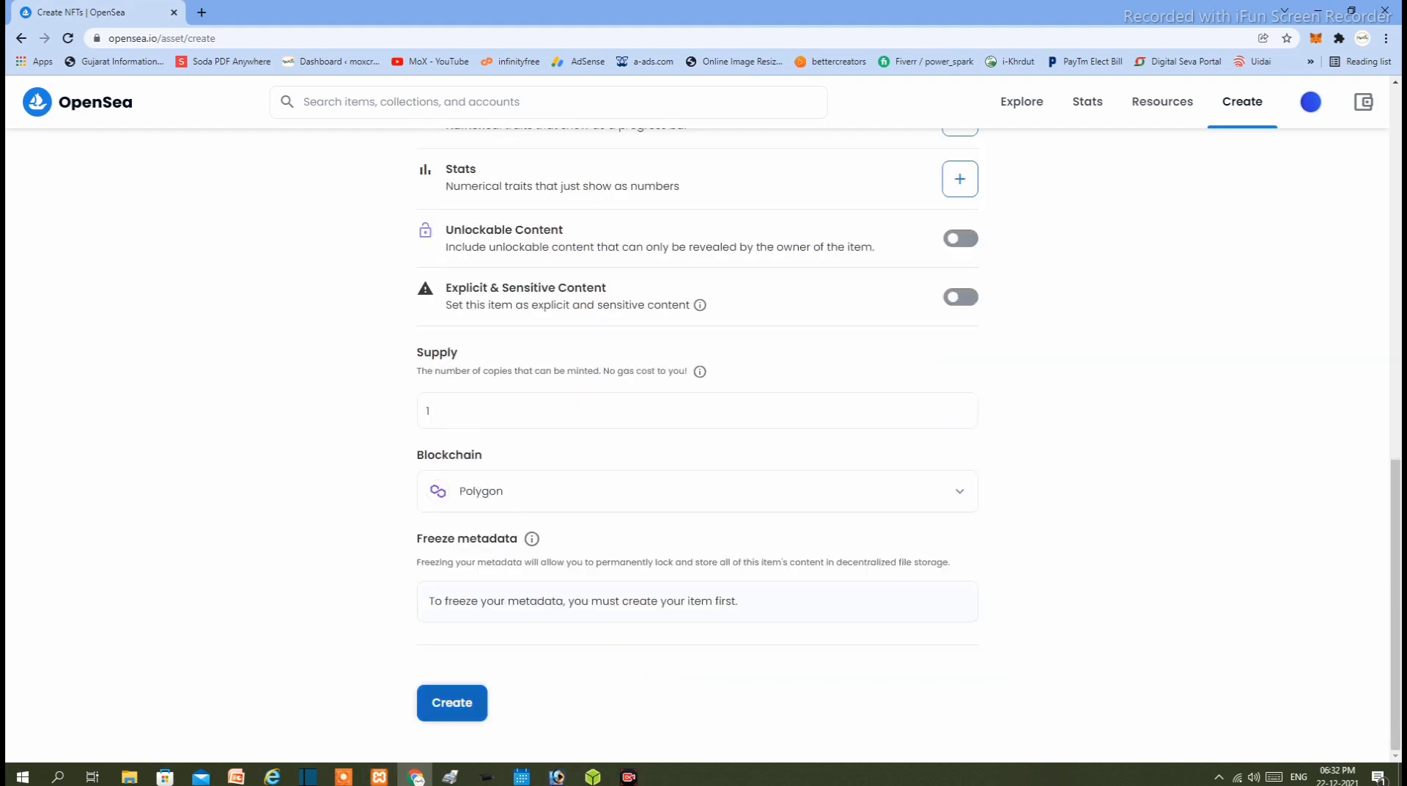
click(452, 702)
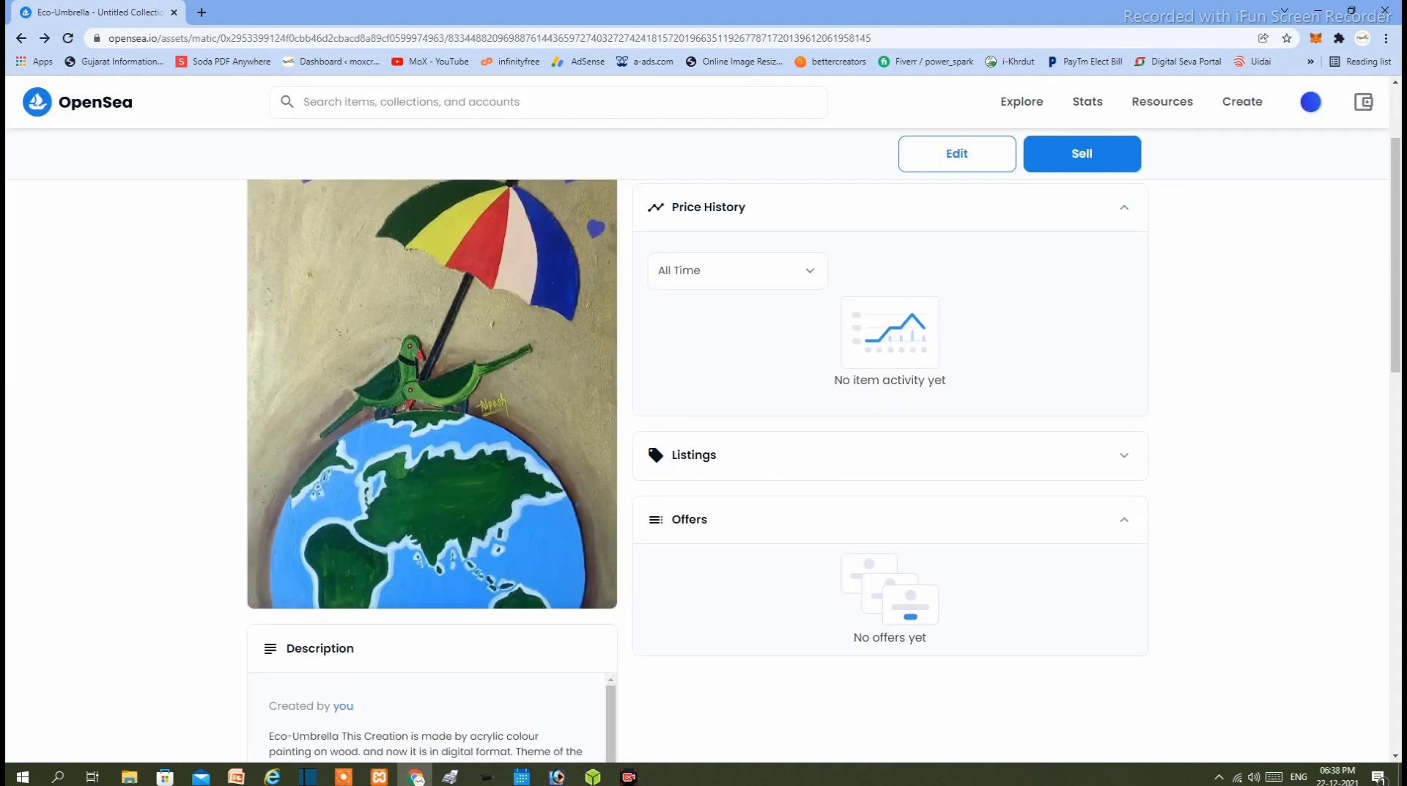
- Put the Eco-Umbrella item up for sale at a price of 0.02 ETH and show the additional listing options
scroll(823, 445, up, 2)
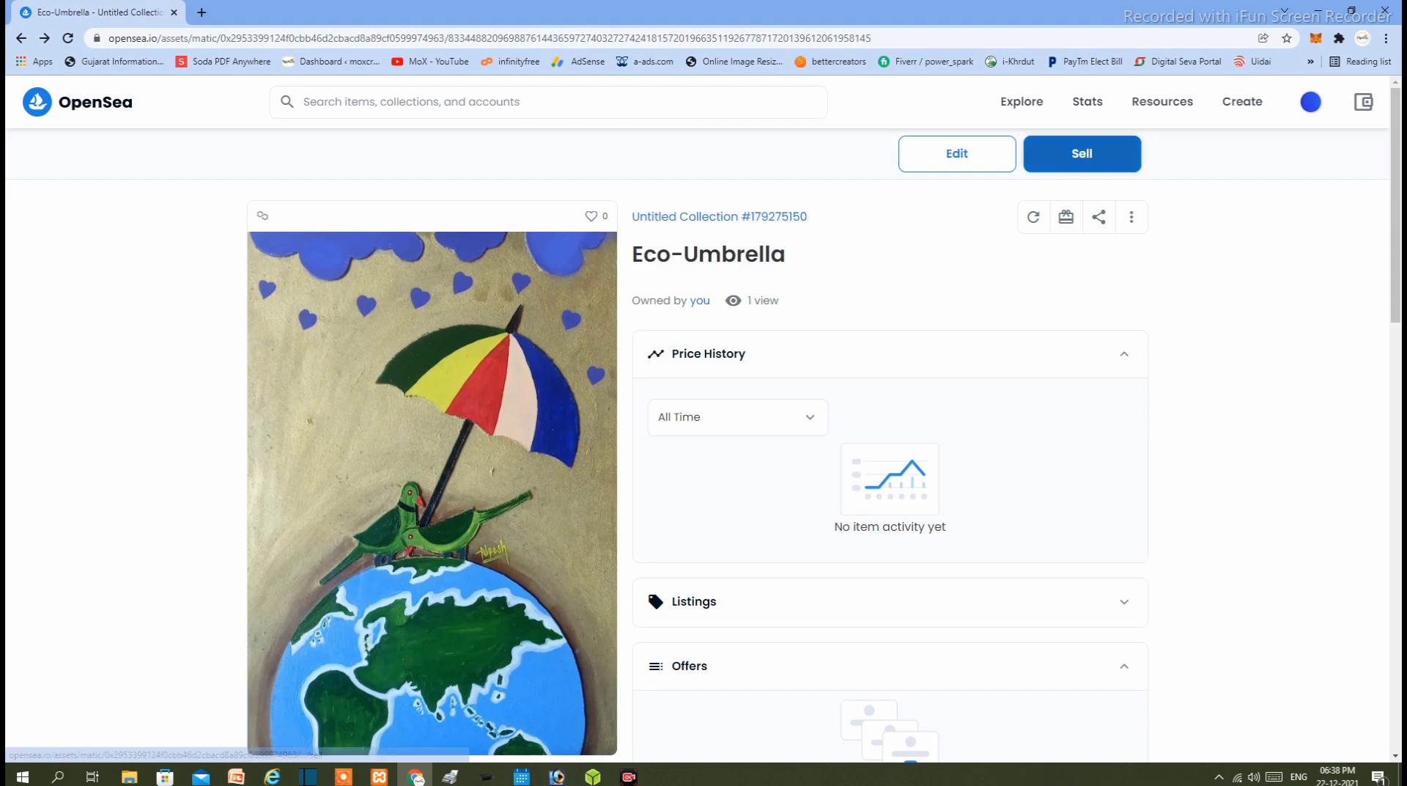
click(1082, 153)
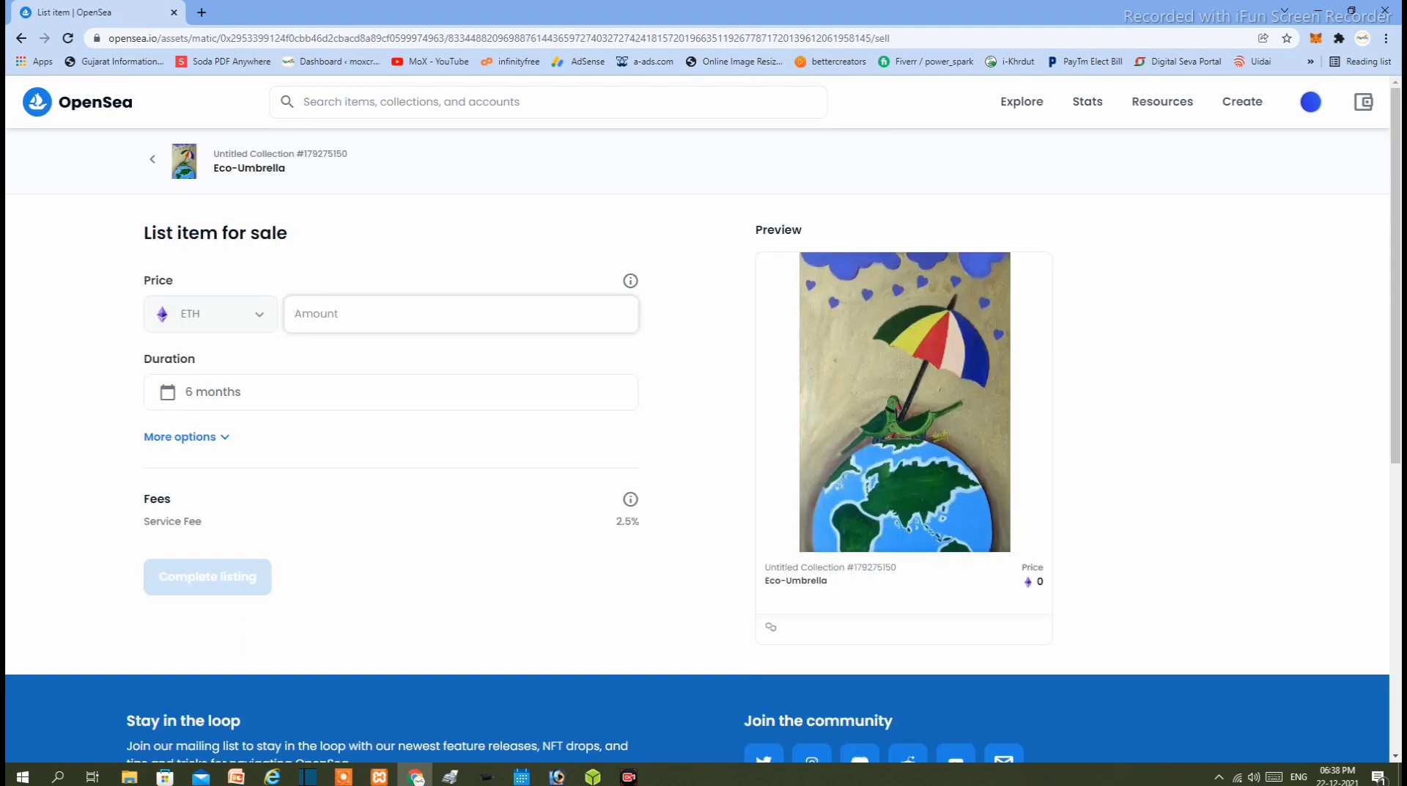
text(0.)
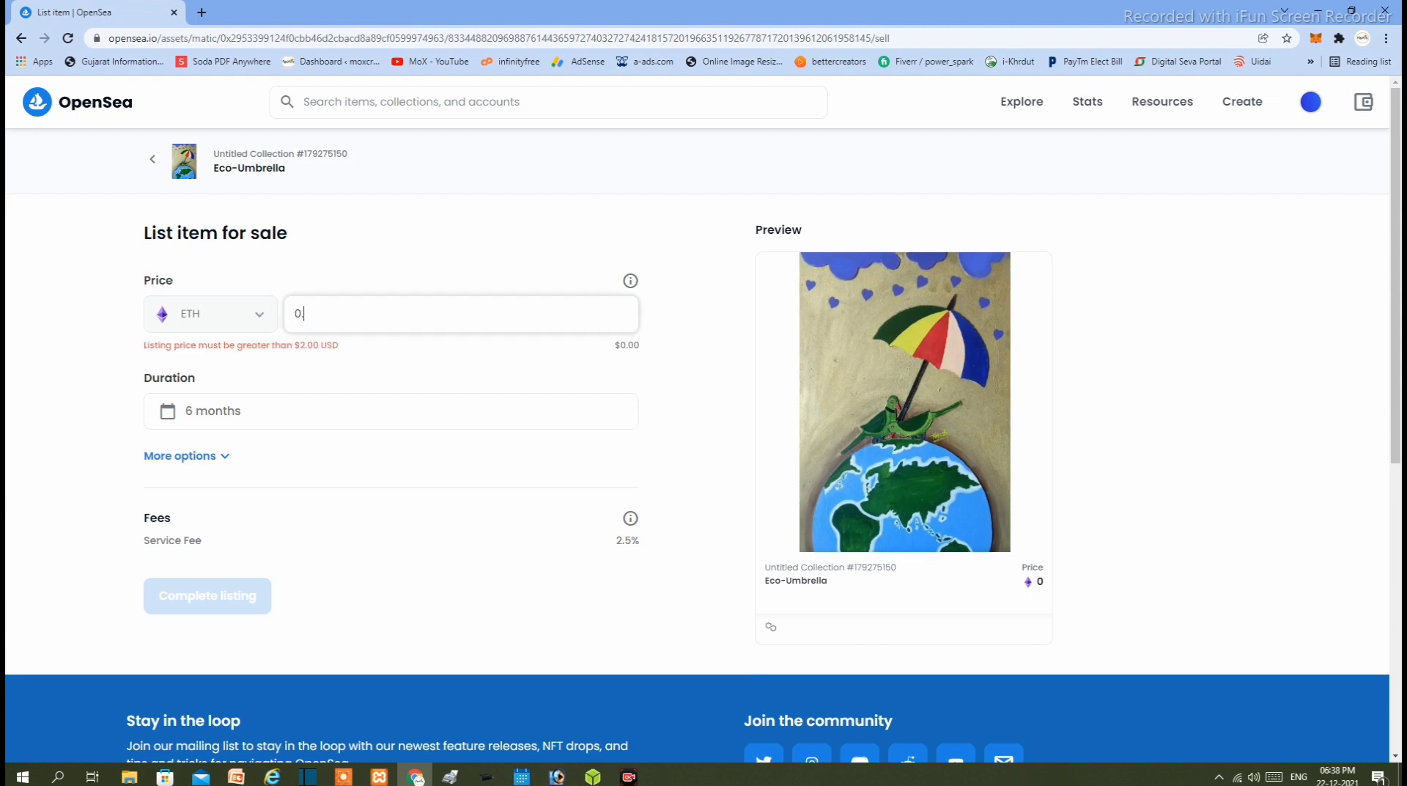
text(02)
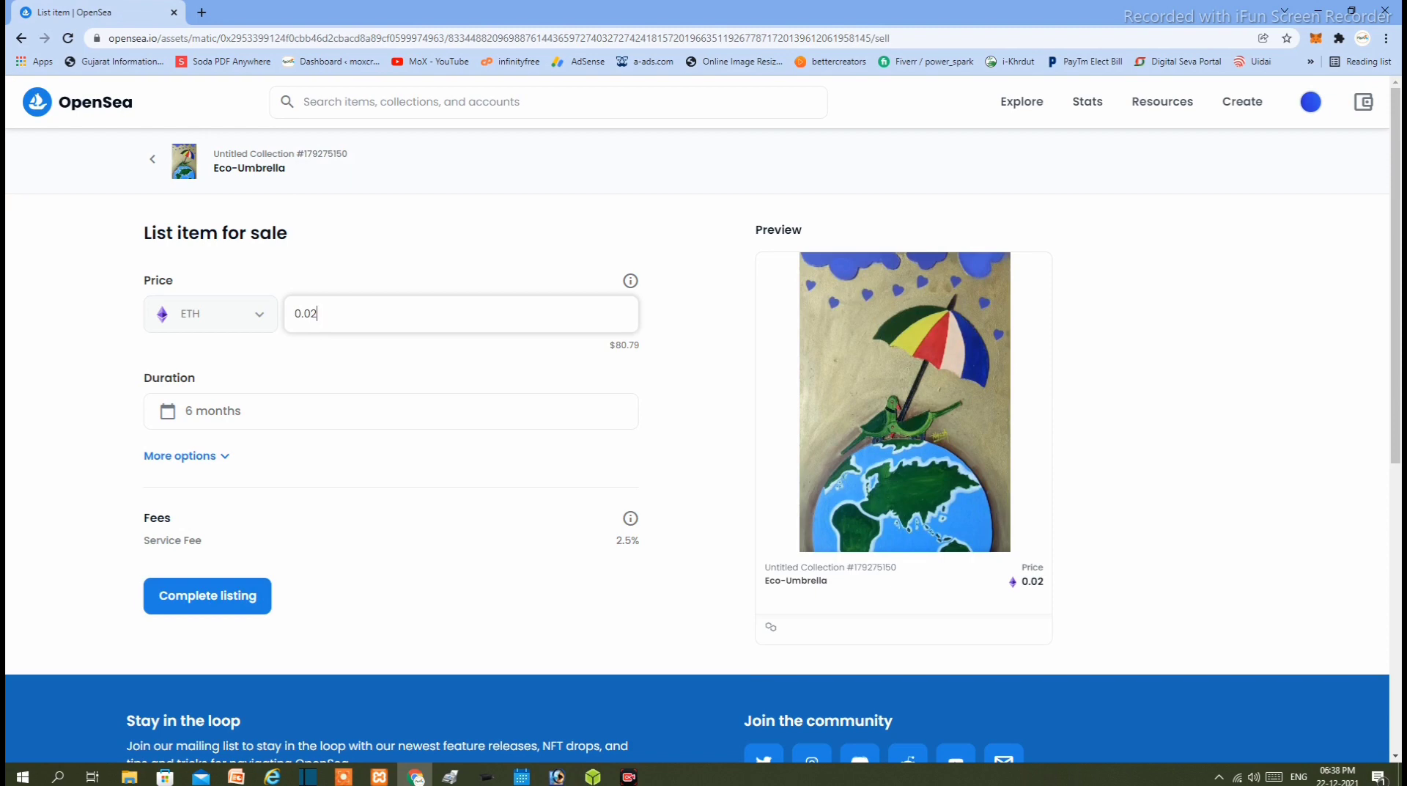
click(186, 456)
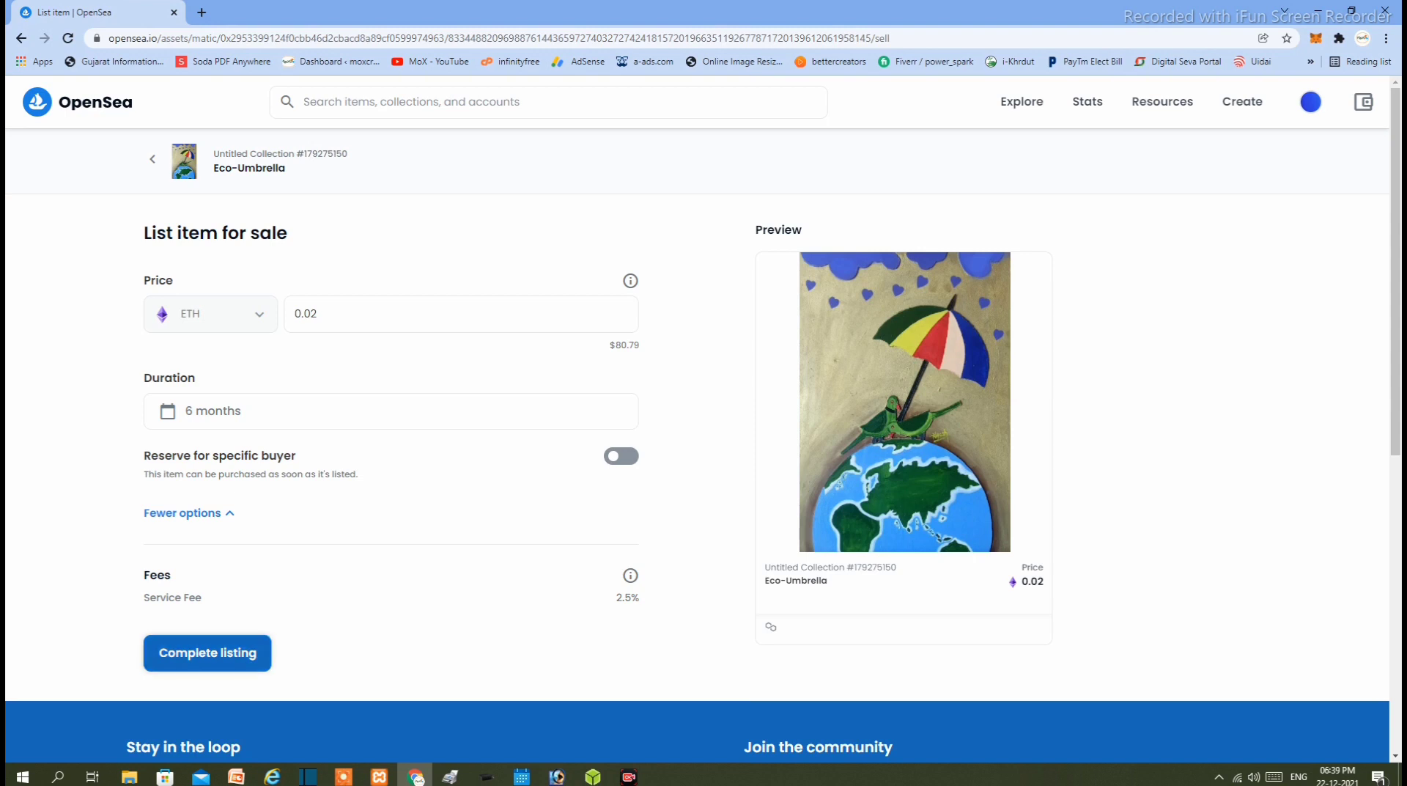
- Complete the Eco-Umbrella listing by unlocking the currency and signing both MetaMask signature requests
click(208, 653)
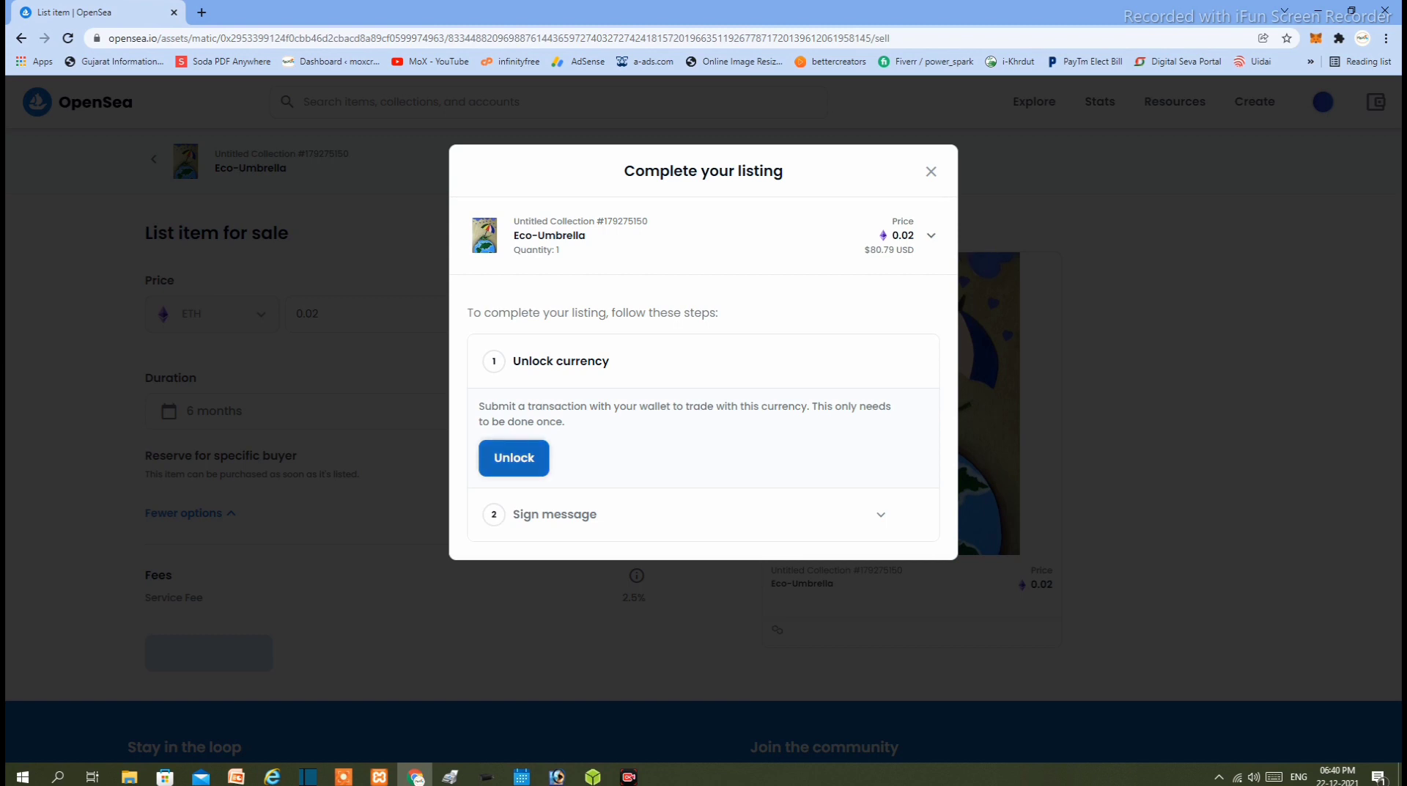
click(514, 457)
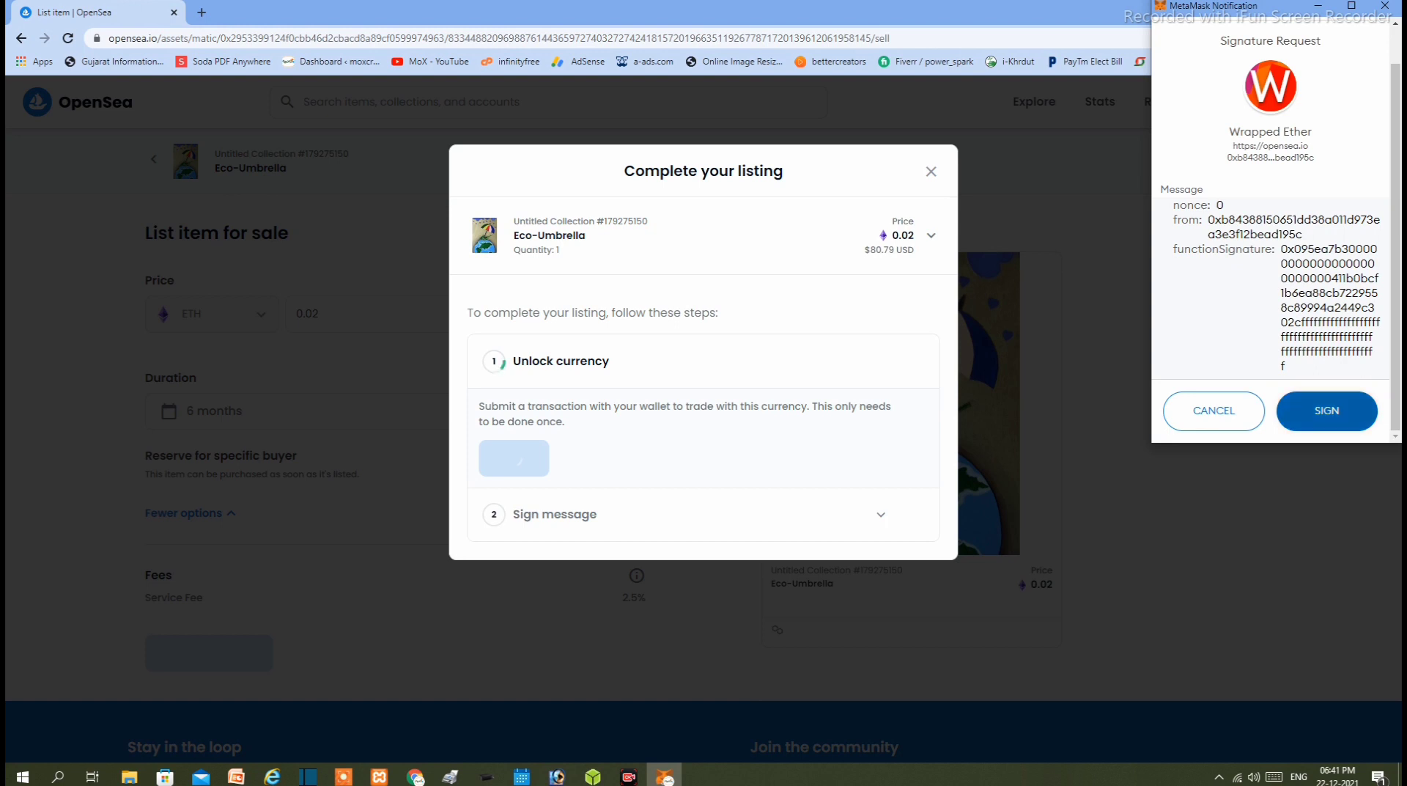
click(1327, 411)
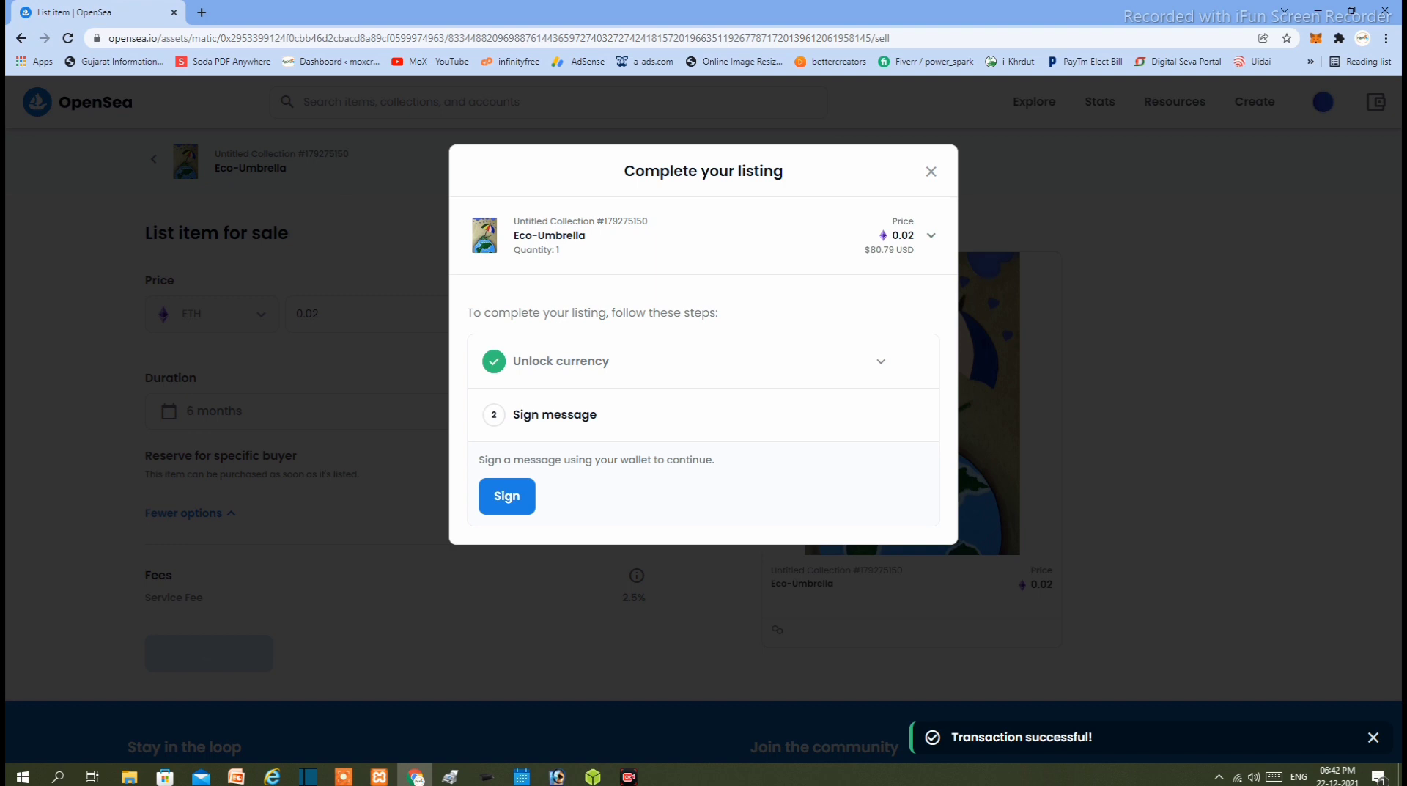
click(507, 496)
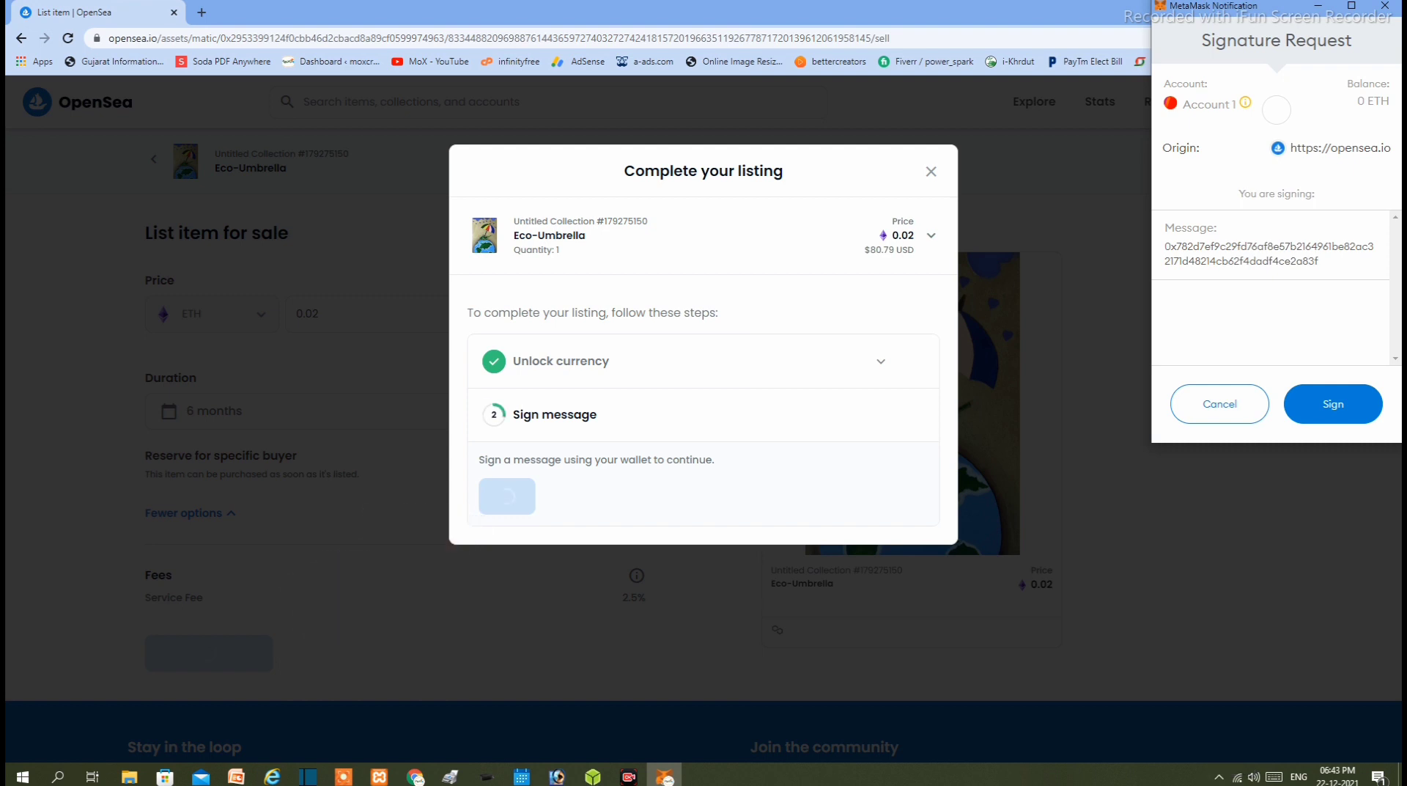
click(1333, 404)
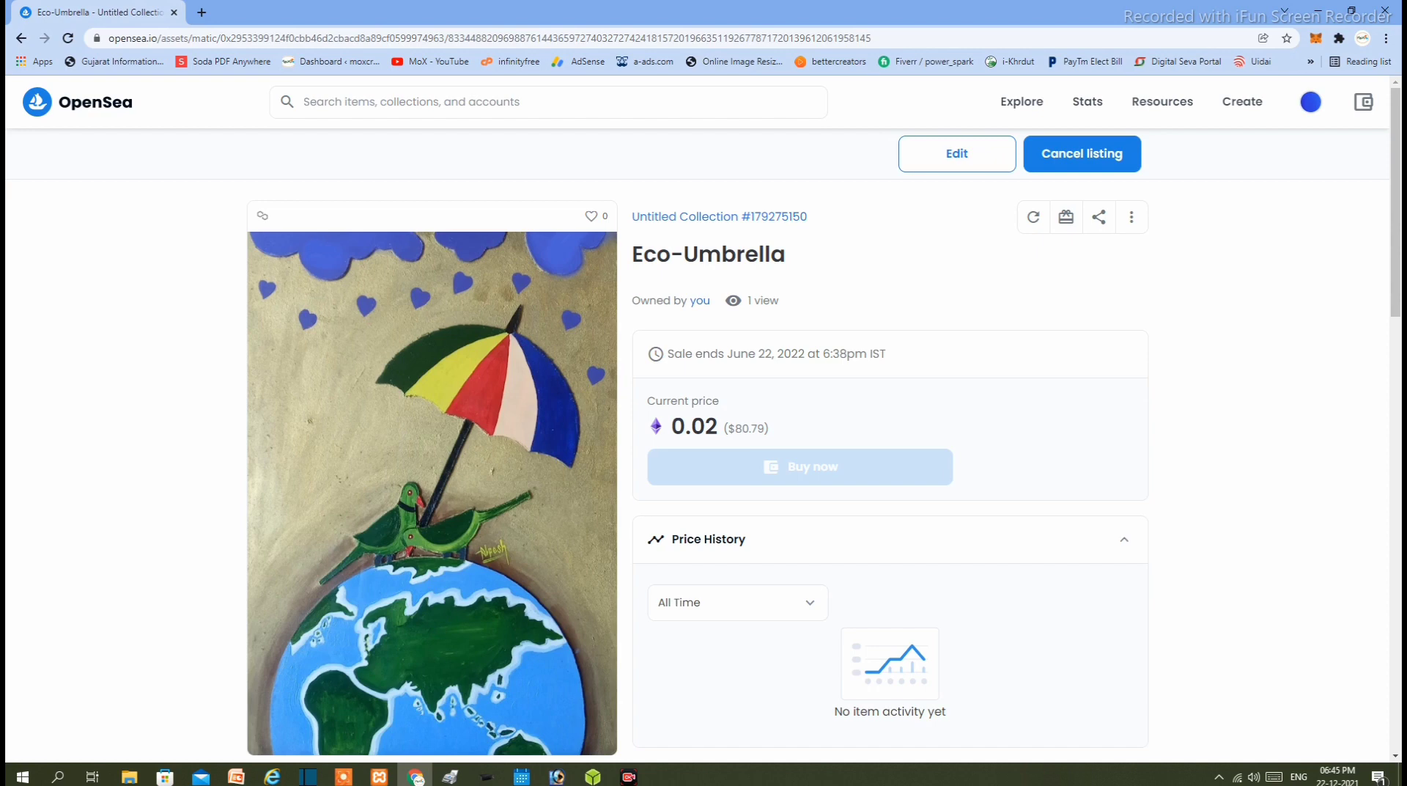
scroll(696, 469, down, 2)
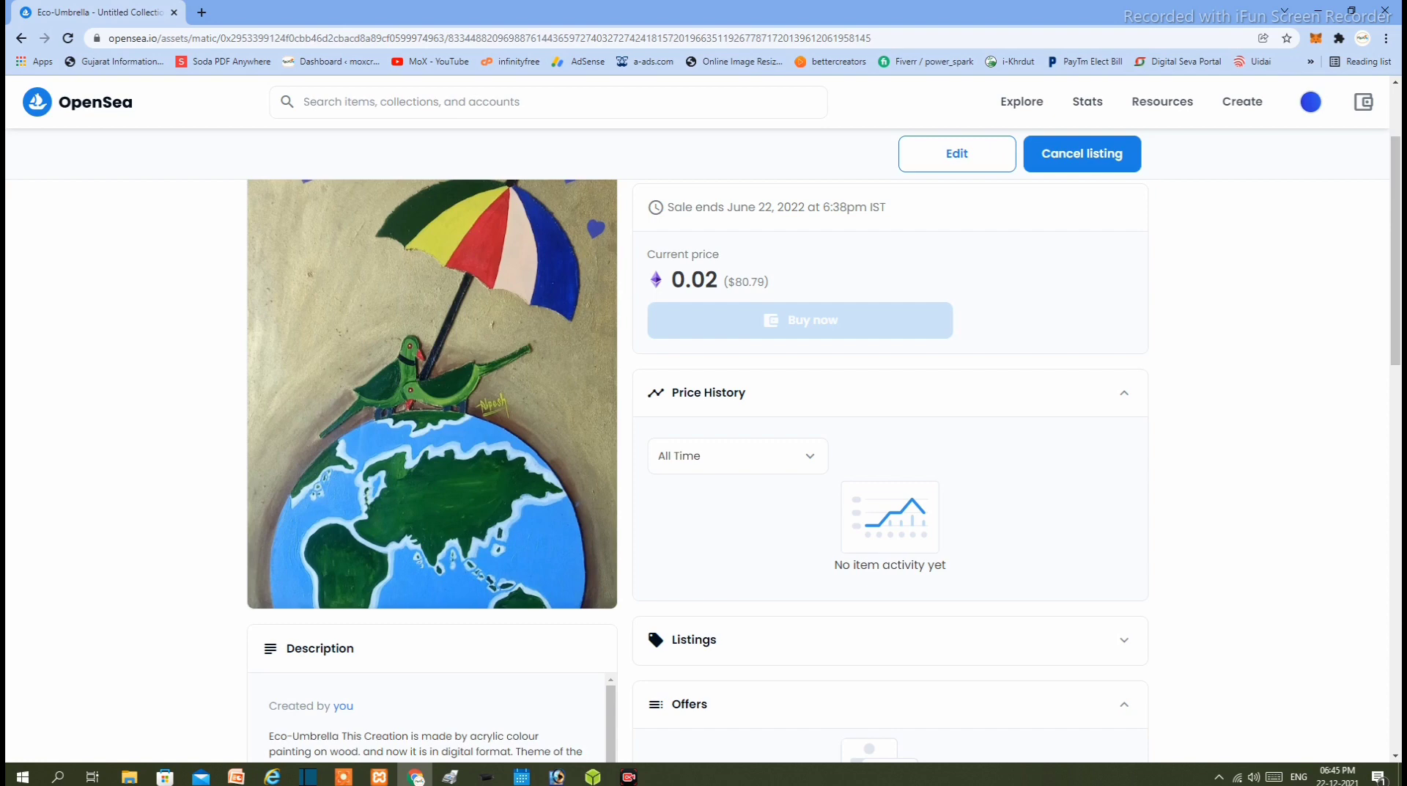
scroll(696, 469, down, 3)
scroll(697, 469, up, 5)
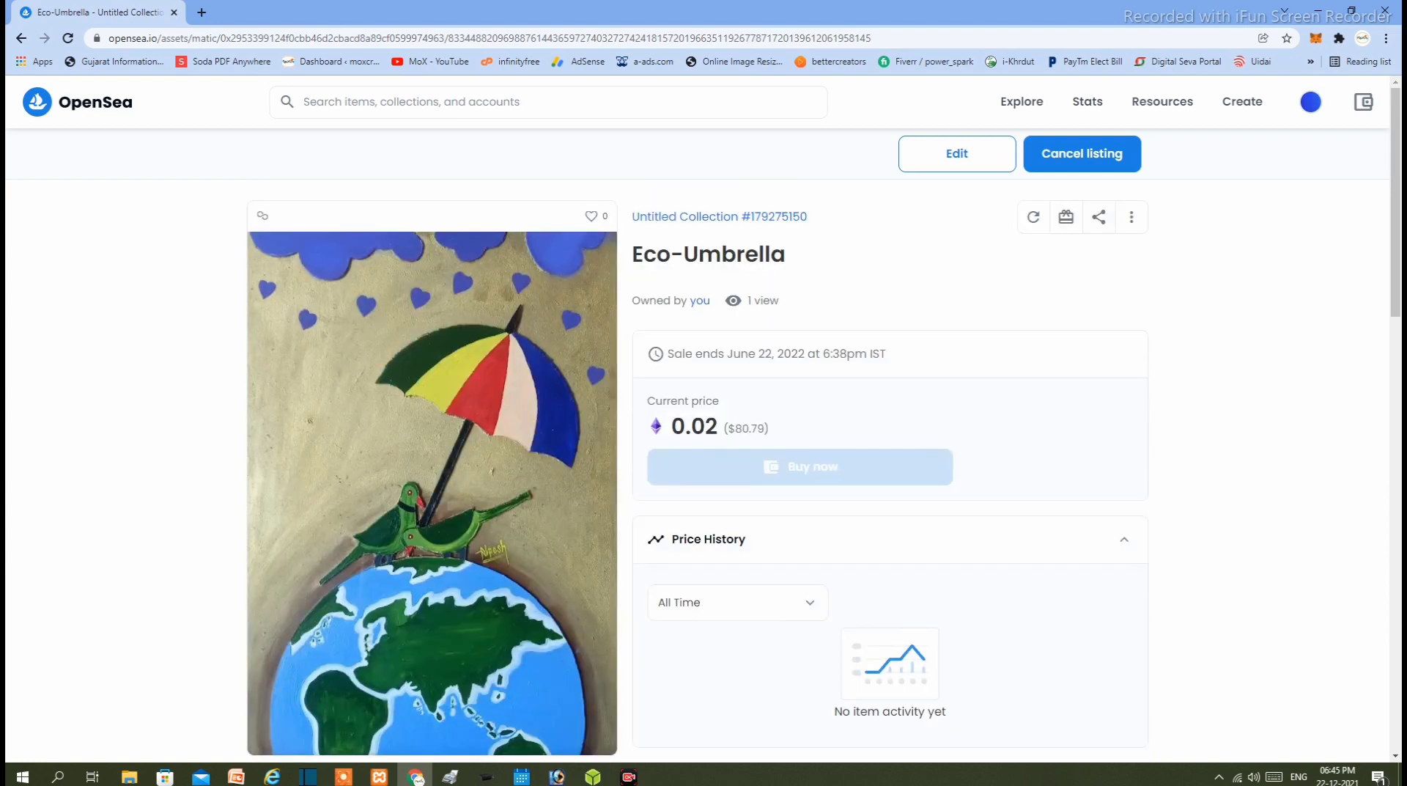